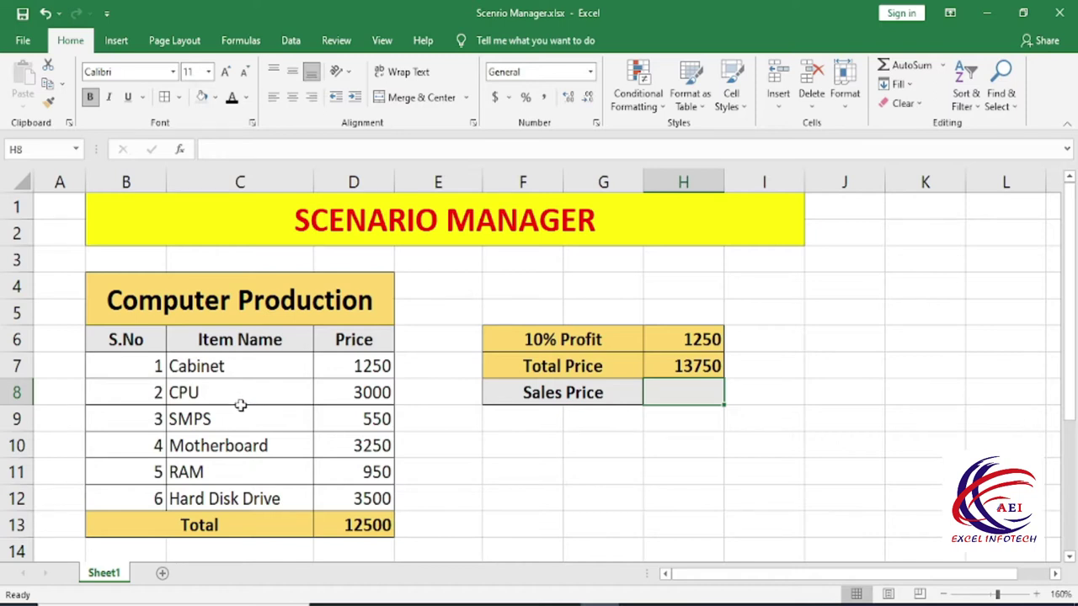
Select the item names Cabinet through RAM and their prices in column D
{"action": "left_click_drag", "start_coordinate": [224, 369], "coordinate": [241, 479]}
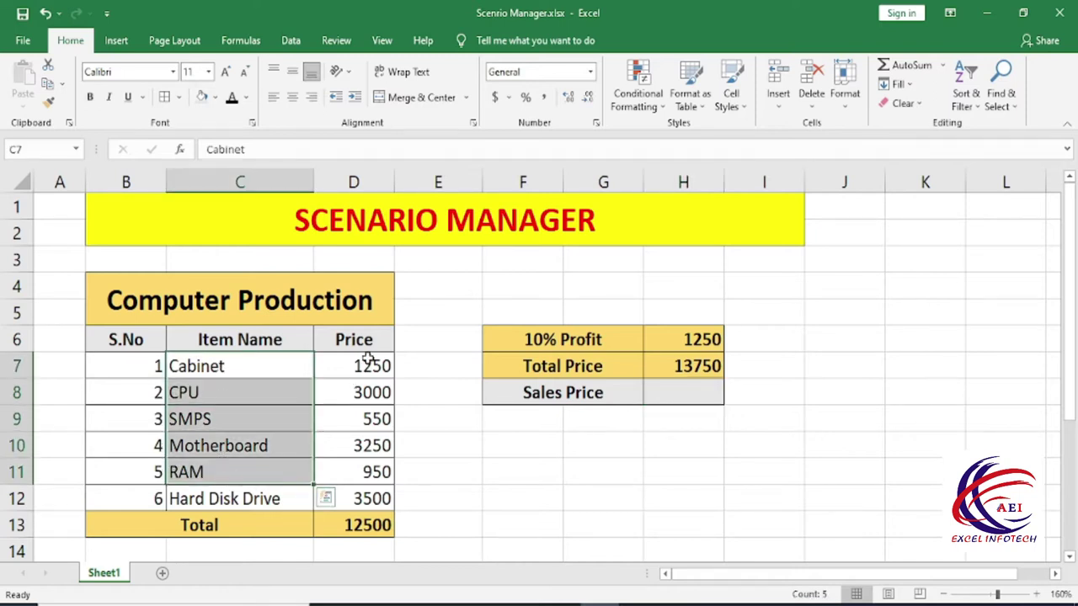
{"action": "left_click_drag", "start_coordinate": [365, 363], "coordinate": [361, 474]}
{"action": "left_click", "coordinate": [438, 419]}
{"action": "left_click", "coordinate": [360, 370]}
{"action": "left_click_drag", "start_coordinate": [360, 370], "coordinate": [369, 484]}
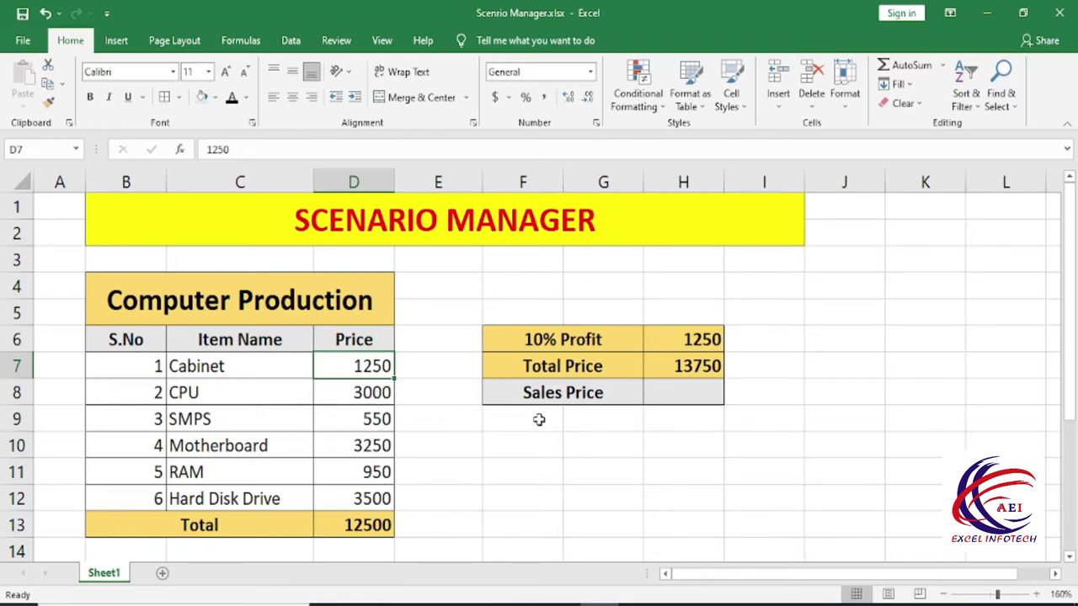
Select the six item prices D7:D12, then the empty Sales Price cell H8
{"action": "left_click", "coordinate": [670, 394]}
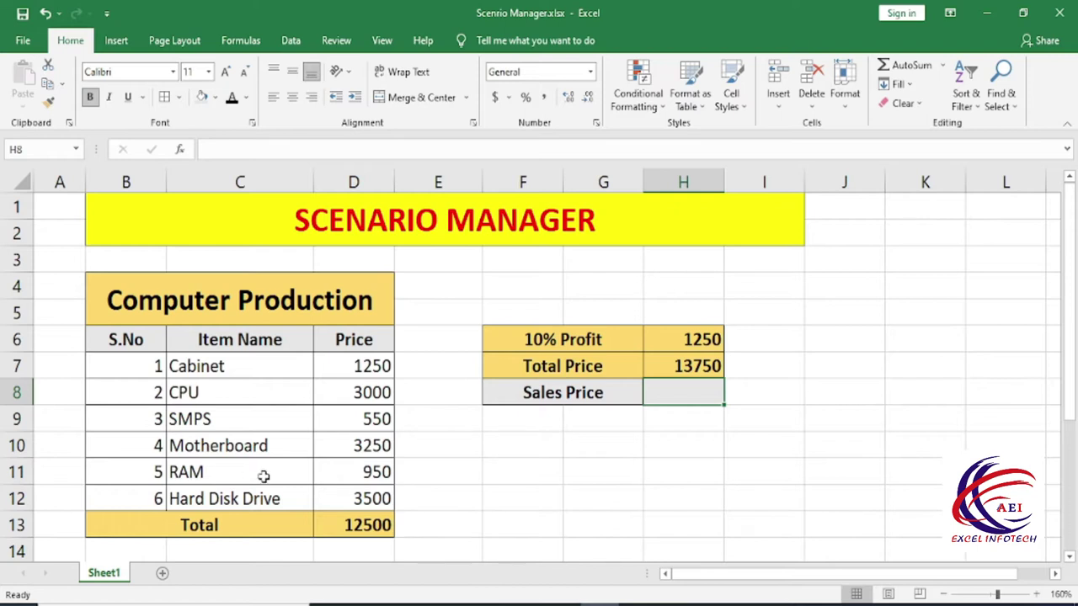
{"action": "left_click", "coordinate": [438, 445]}
{"action": "left_click_drag", "start_coordinate": [378, 366], "coordinate": [383, 498]}
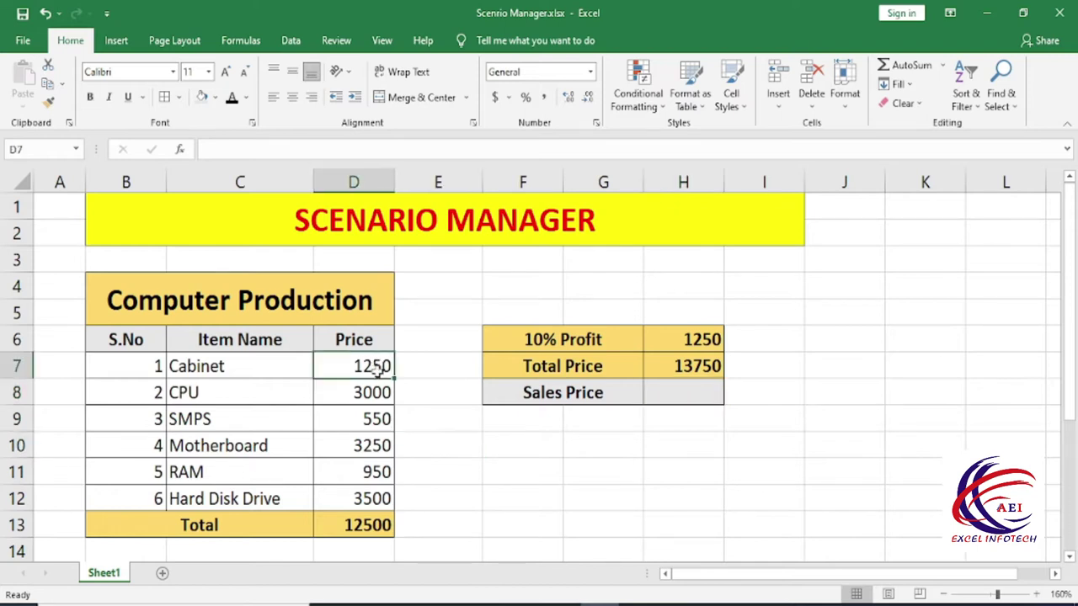
{"action": "left_click", "coordinate": [457, 447]}
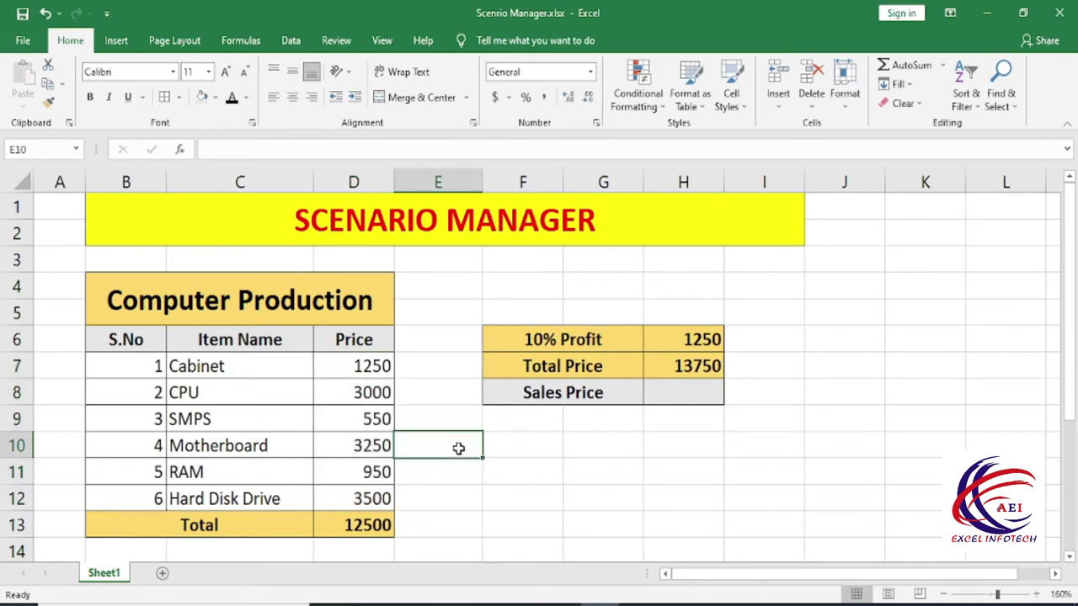
{"action": "left_click", "coordinate": [697, 384]}
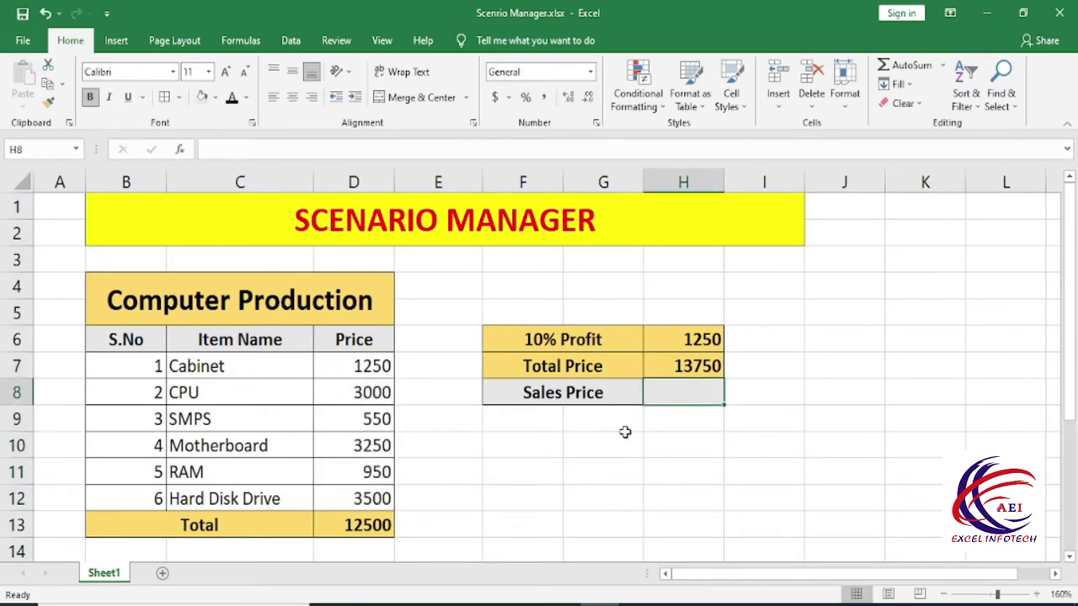
{"action": "left_click", "coordinate": [546, 468]}
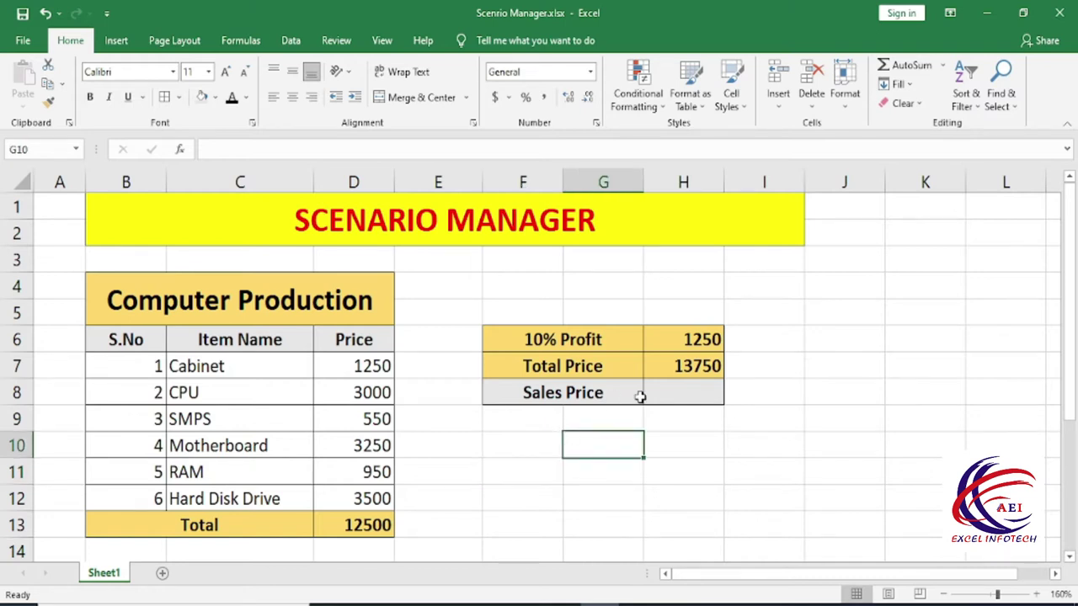
Make the Sales Price cell H8 bold
{"action": "left_click", "coordinate": [674, 391]}
{"action": "key", "text": "ctrl+b"}
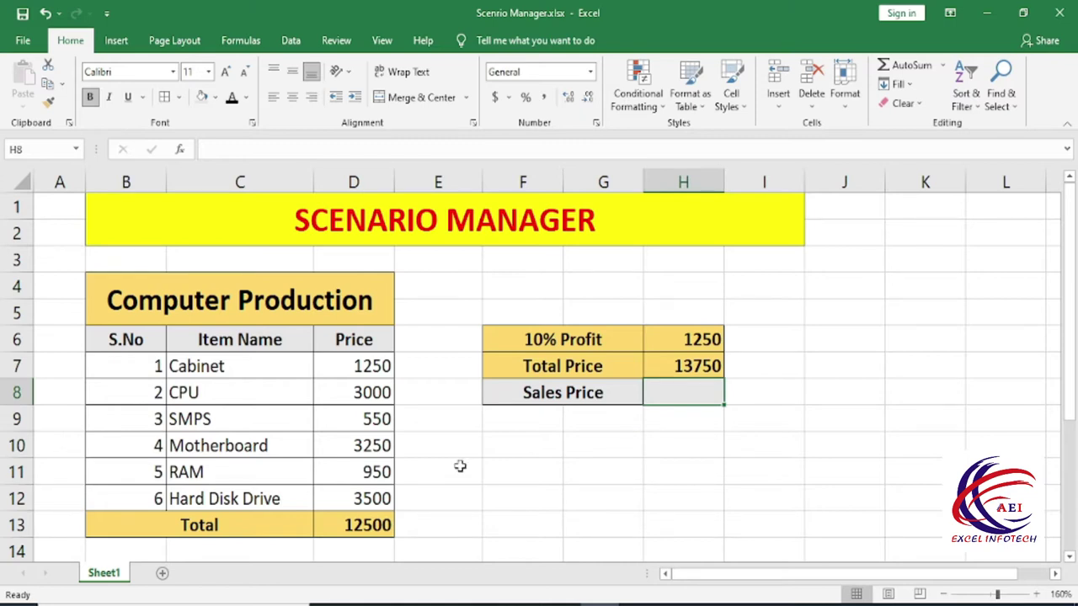
{"action": "left_click", "coordinate": [603, 396]}
{"action": "left_click", "coordinate": [665, 394]}
Review the item names, prices D7:D12, the D13 Total sum and the H7 Total Price formula
{"action": "left_click_drag", "start_coordinate": [359, 370], "coordinate": [373, 505]}
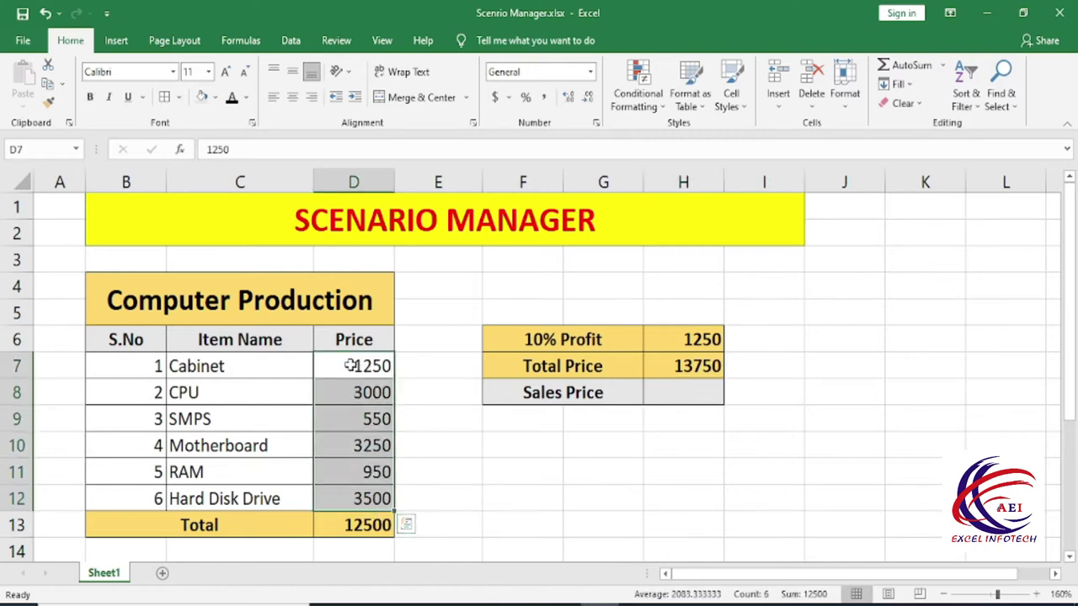
{"action": "left_click", "coordinate": [363, 525]}
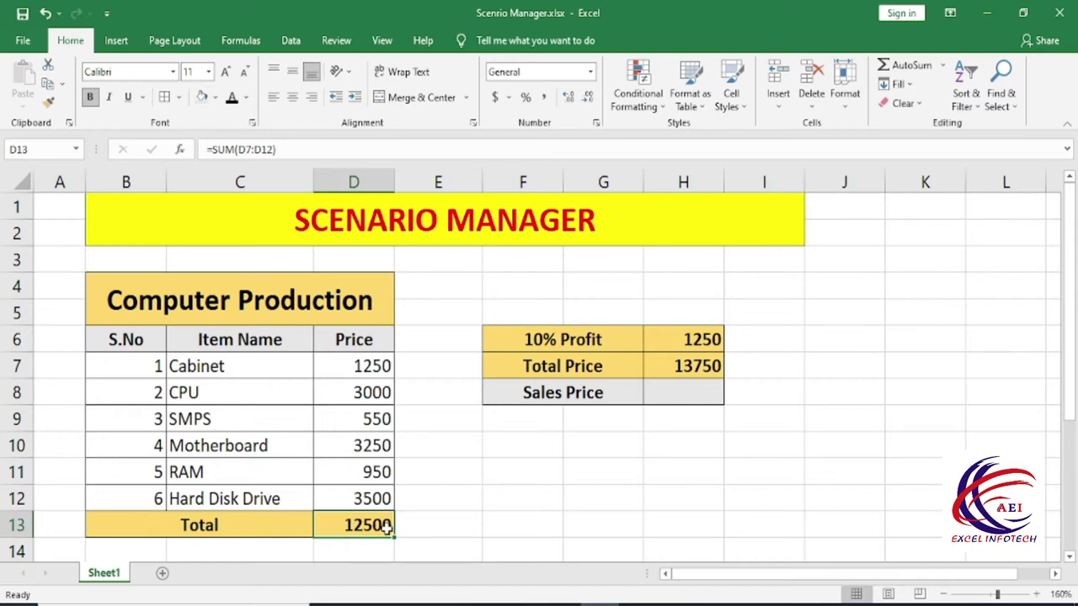
{"action": "left_click", "coordinate": [252, 419]}
{"action": "left_click_drag", "start_coordinate": [256, 368], "coordinate": [249, 498]}
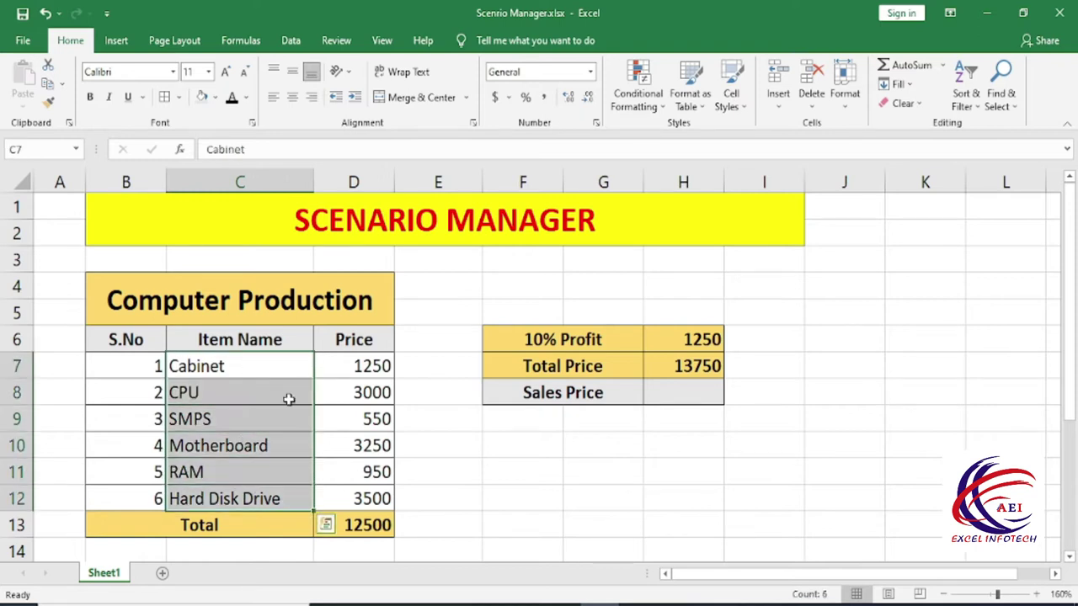
{"action": "left_click_drag", "start_coordinate": [365, 364], "coordinate": [360, 496]}
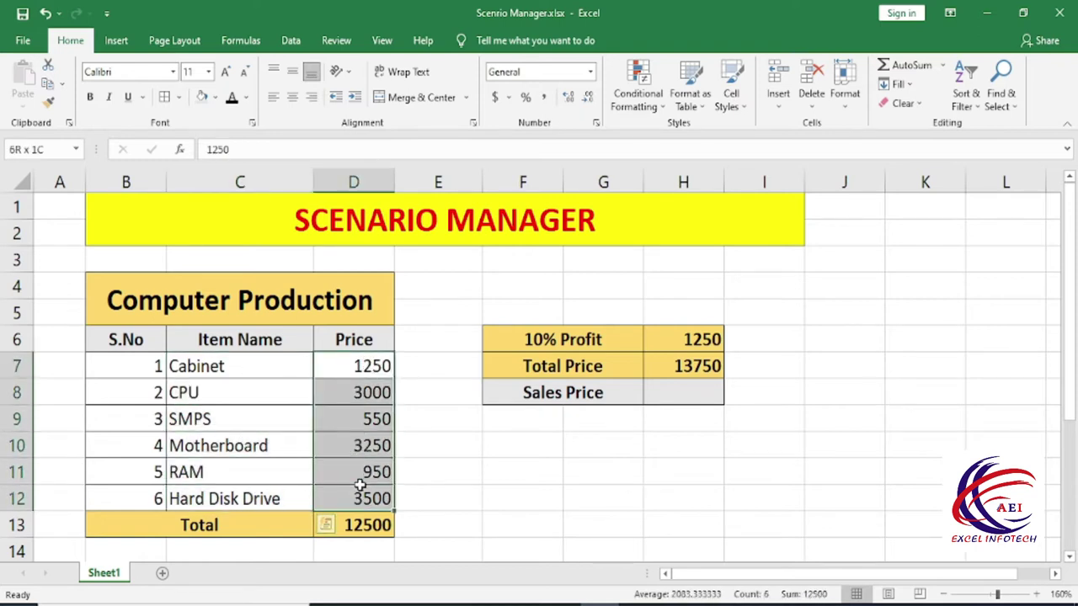
{"action": "left_click", "coordinate": [339, 526]}
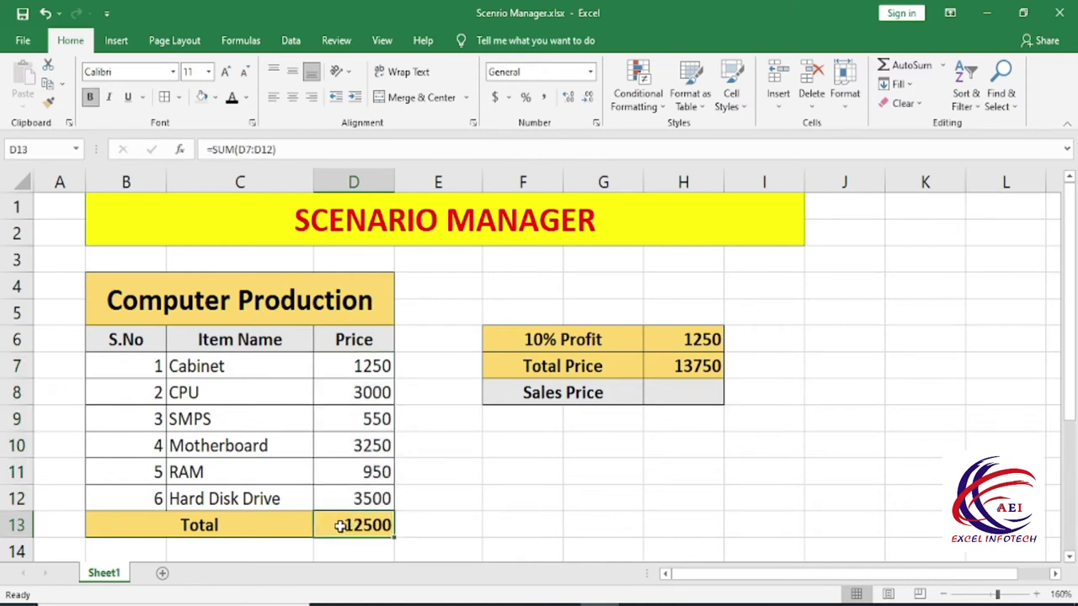
{"action": "left_click", "coordinate": [678, 362]}
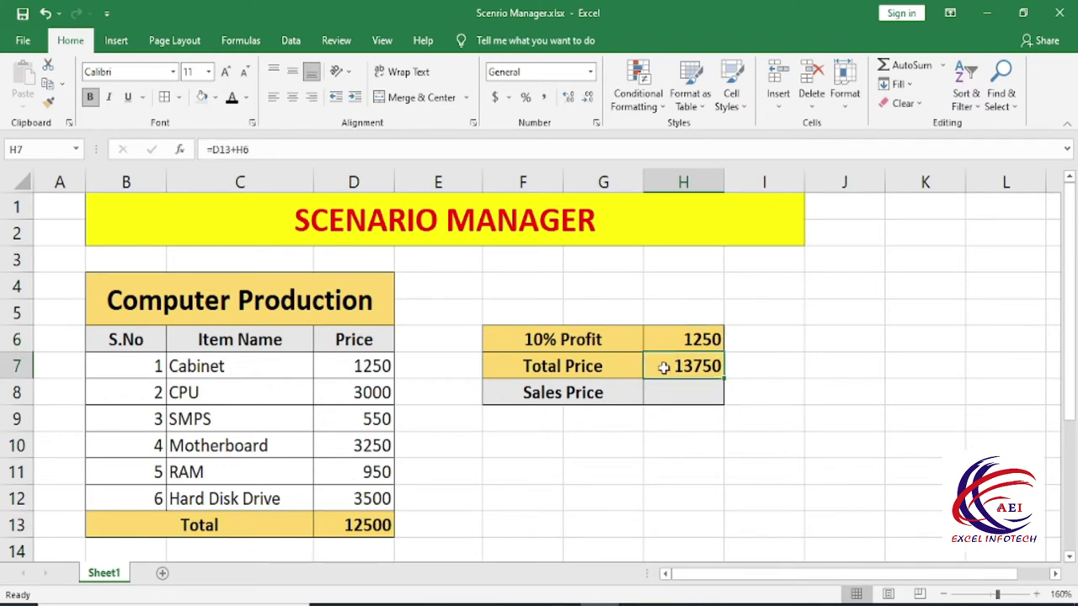
{"action": "left_click", "coordinate": [655, 393]}
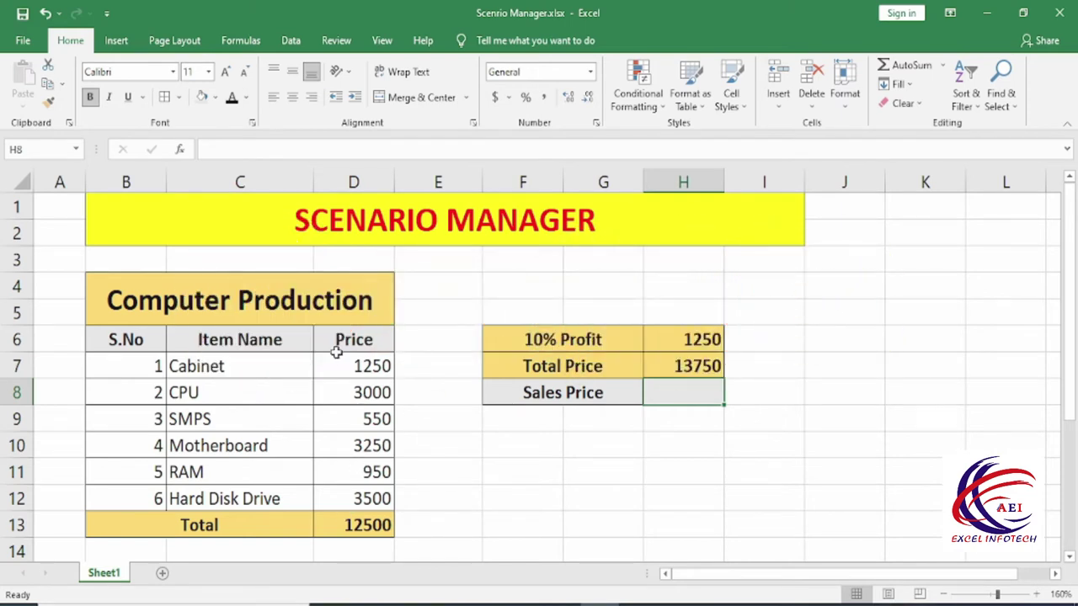
Check the Cabinet, CPU and SMPS prices and the D13 Total formula
{"action": "left_click_drag", "start_coordinate": [212, 364], "coordinate": [236, 499]}
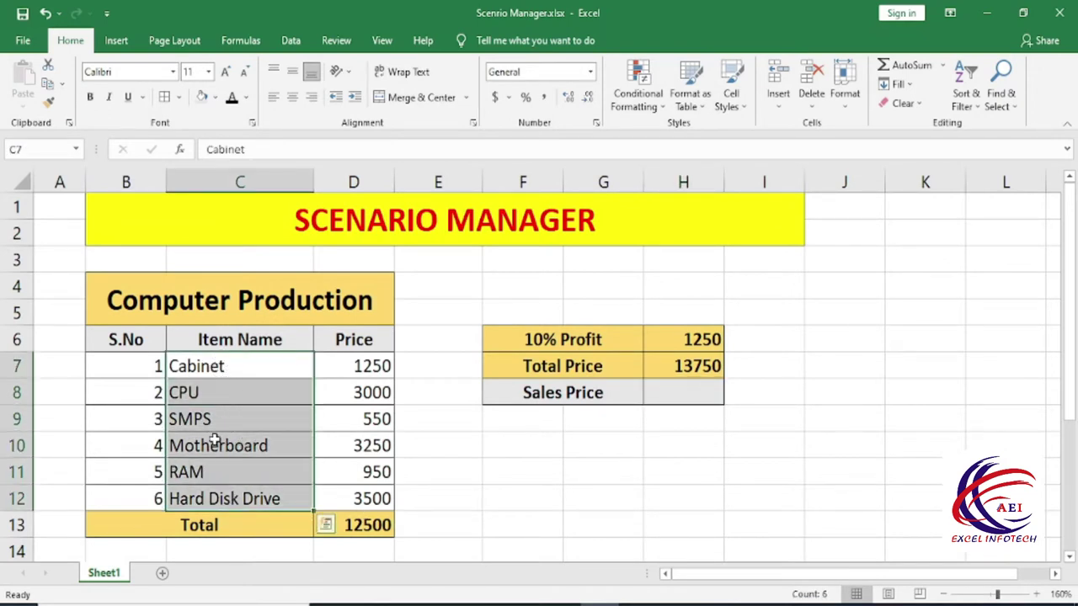
{"action": "left_click", "coordinate": [362, 364]}
{"action": "left_click", "coordinate": [360, 389]}
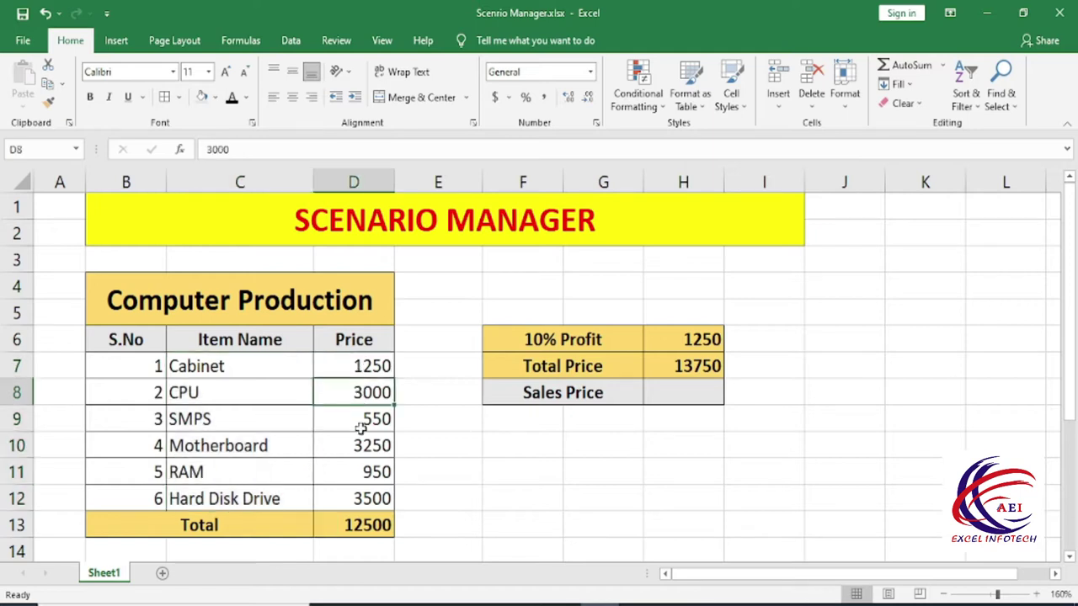
{"action": "left_click", "coordinate": [361, 427]}
{"action": "left_click", "coordinate": [360, 526]}
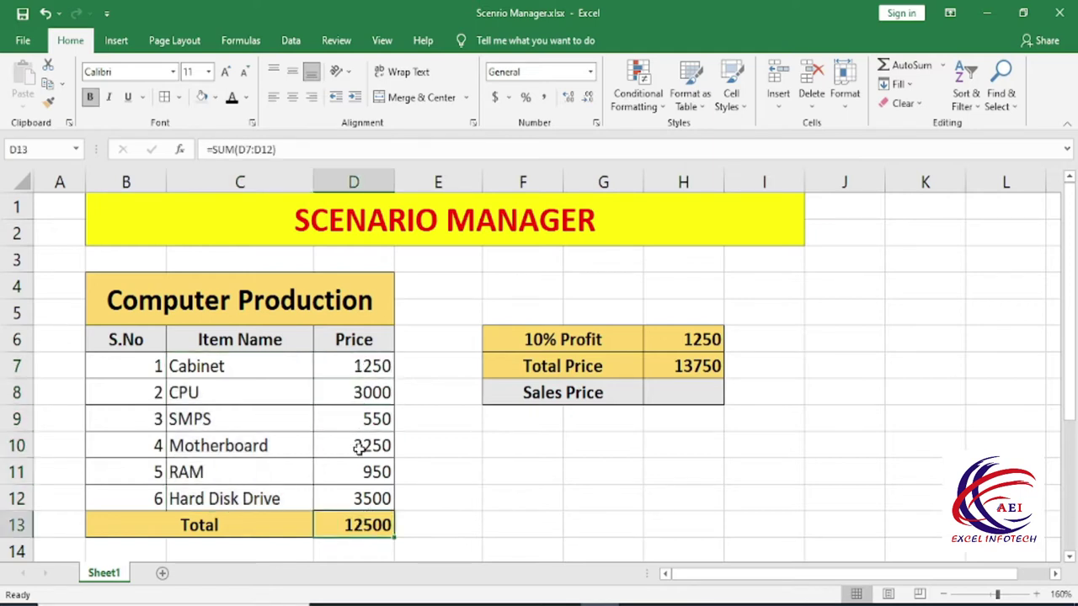
Check the 10% Profit value in H6, the Total Price formula in H7 and the Sales Price cell
{"action": "left_click", "coordinate": [683, 340]}
{"action": "left_click", "coordinate": [581, 339]}
{"action": "left_click", "coordinate": [678, 340]}
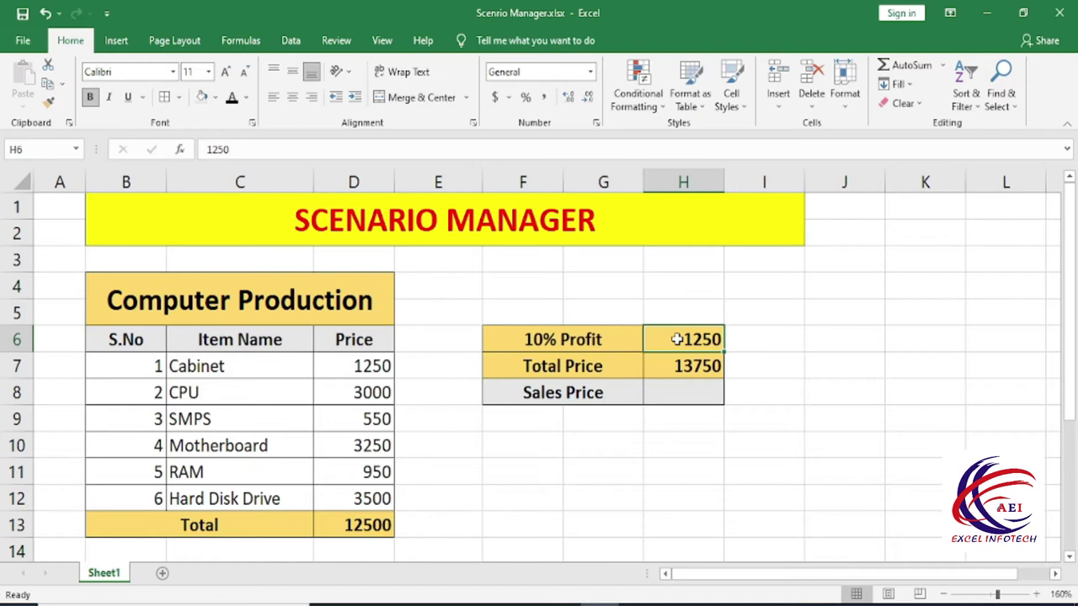
{"action": "left_click", "coordinate": [332, 535]}
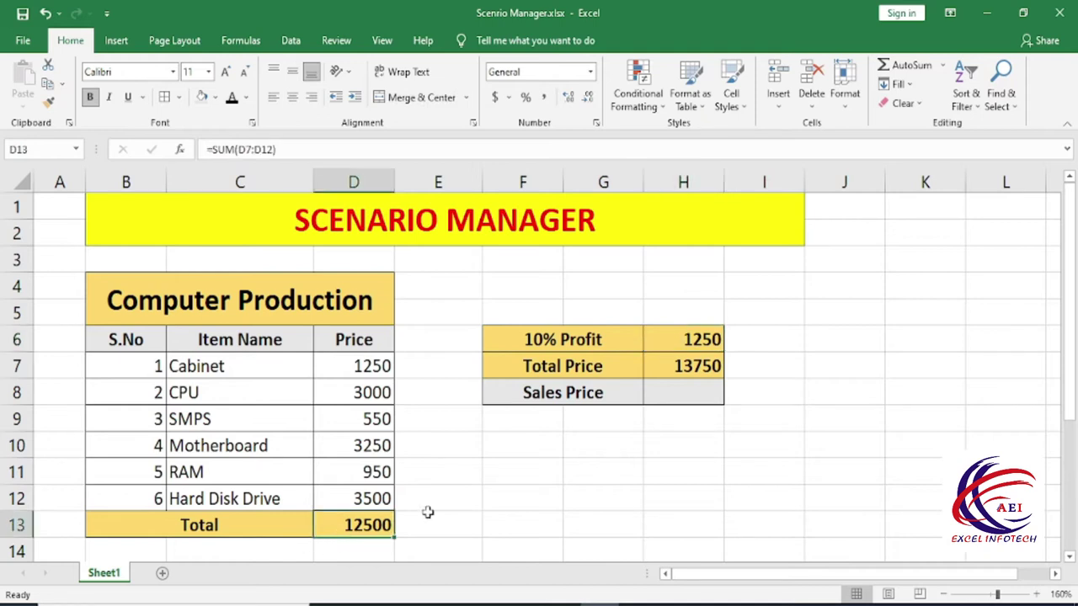
{"action": "left_click", "coordinate": [569, 364]}
{"action": "left_click", "coordinate": [684, 365]}
{"action": "left_click", "coordinate": [658, 391]}
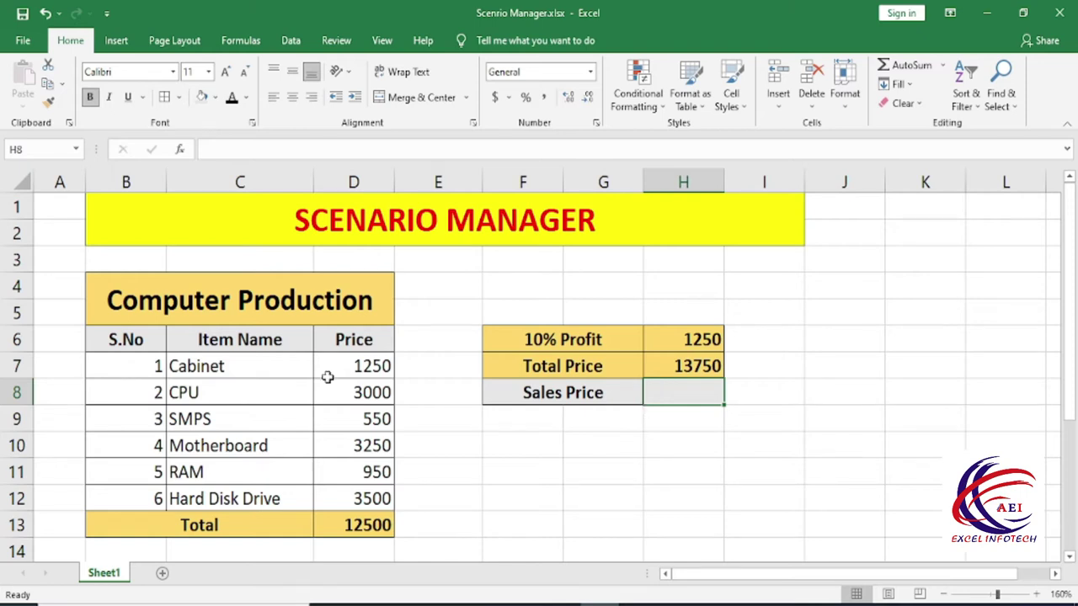
With prices D7:D12 selected, open Data > What-If Analysis for the Scenario Manager
{"action": "left_click_drag", "start_coordinate": [358, 364], "coordinate": [355, 496]}
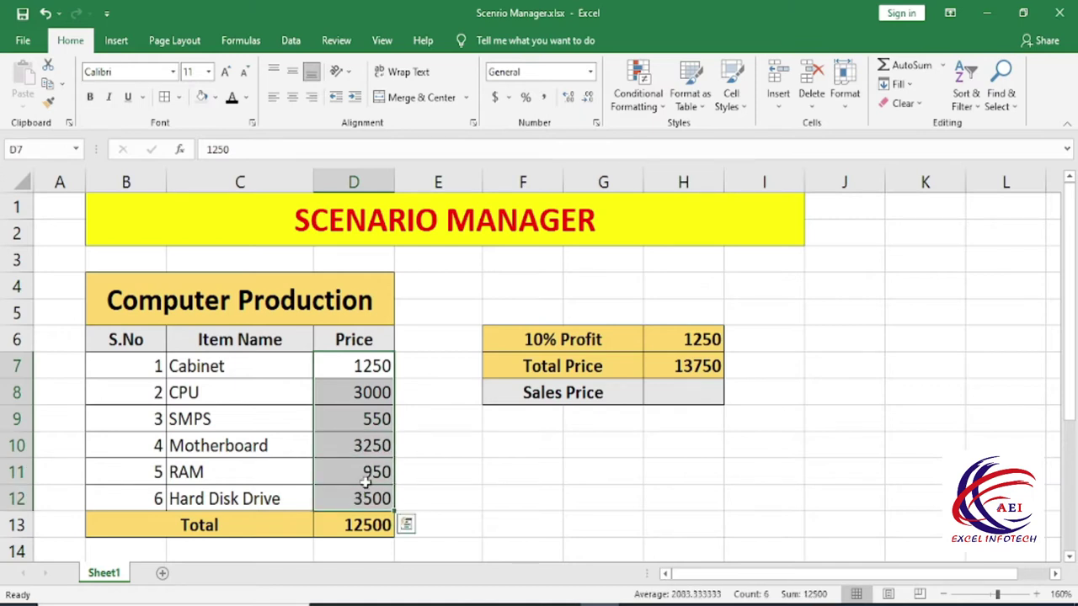
{"action": "left_click", "coordinate": [287, 42]}
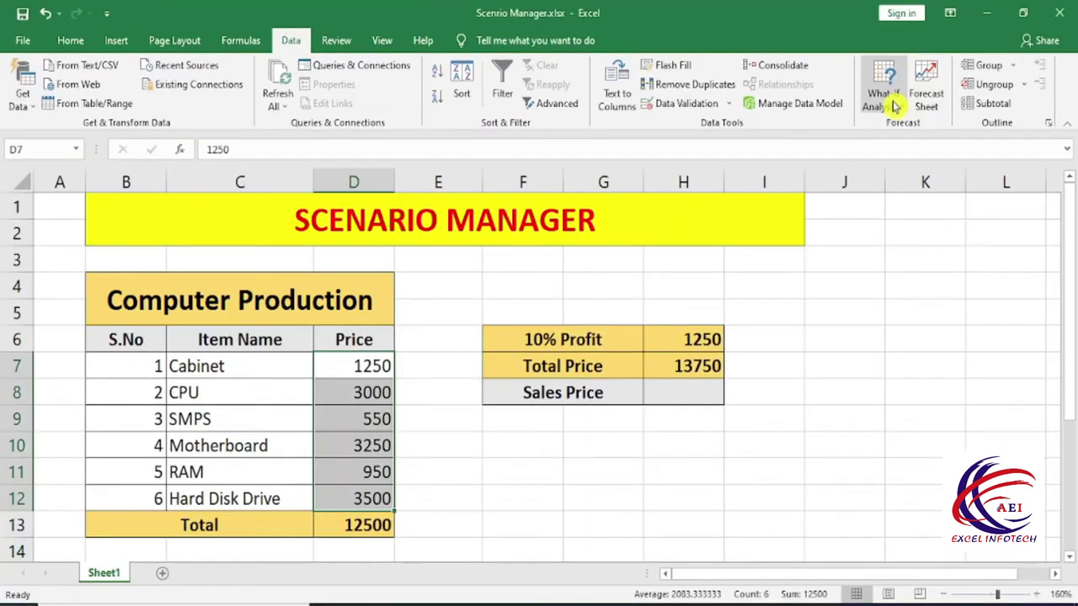
{"action": "left_click", "coordinate": [896, 100]}
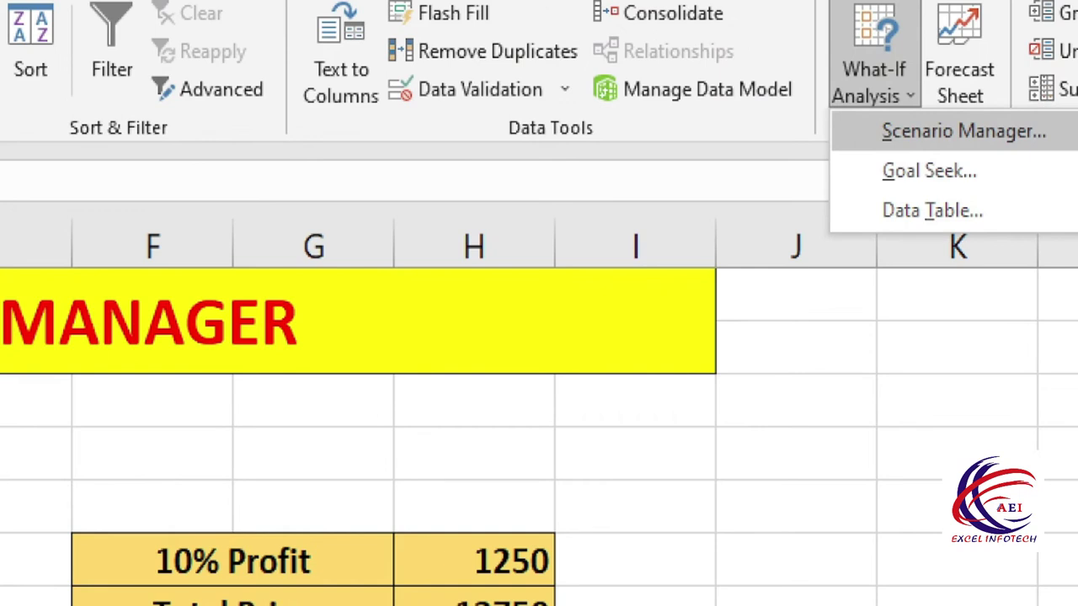
{"action": "left_click", "coordinate": [890, 114]}
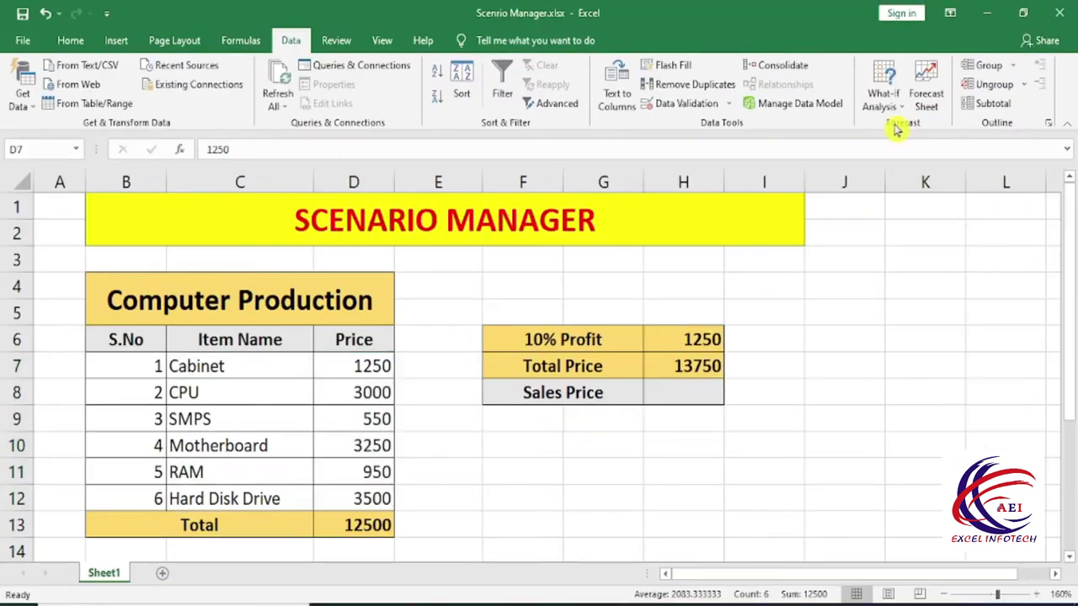
{"action": "left_click", "coordinate": [890, 114]}
{"action": "key", "text": "Escape"}
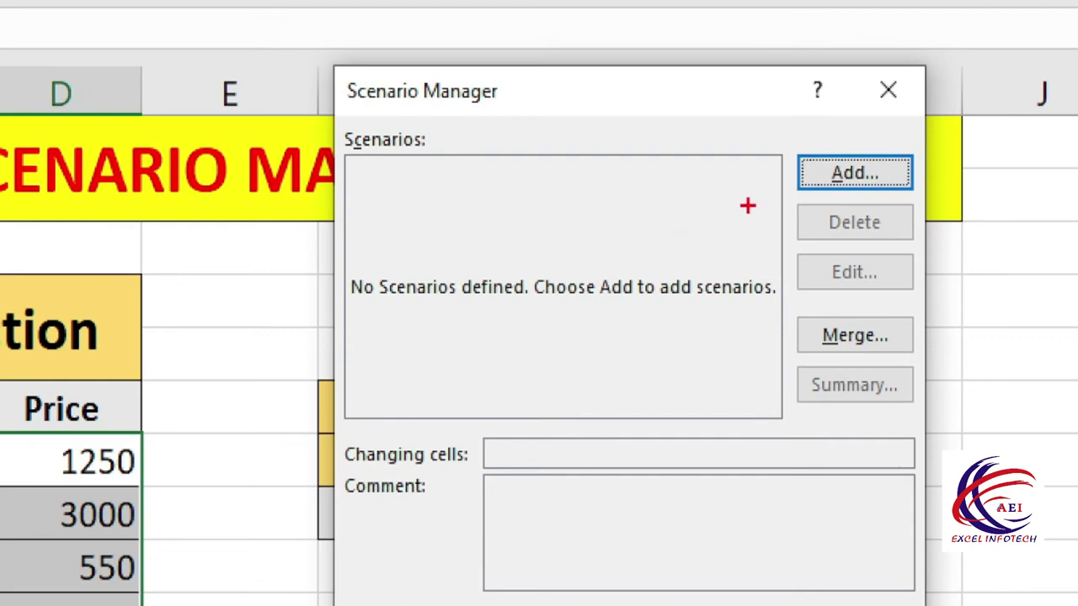
Add a scenario named MinPrice with changing cells D7:D12
{"action": "left_click_drag", "start_coordinate": [790, 131], "coordinate": [973, 217]}
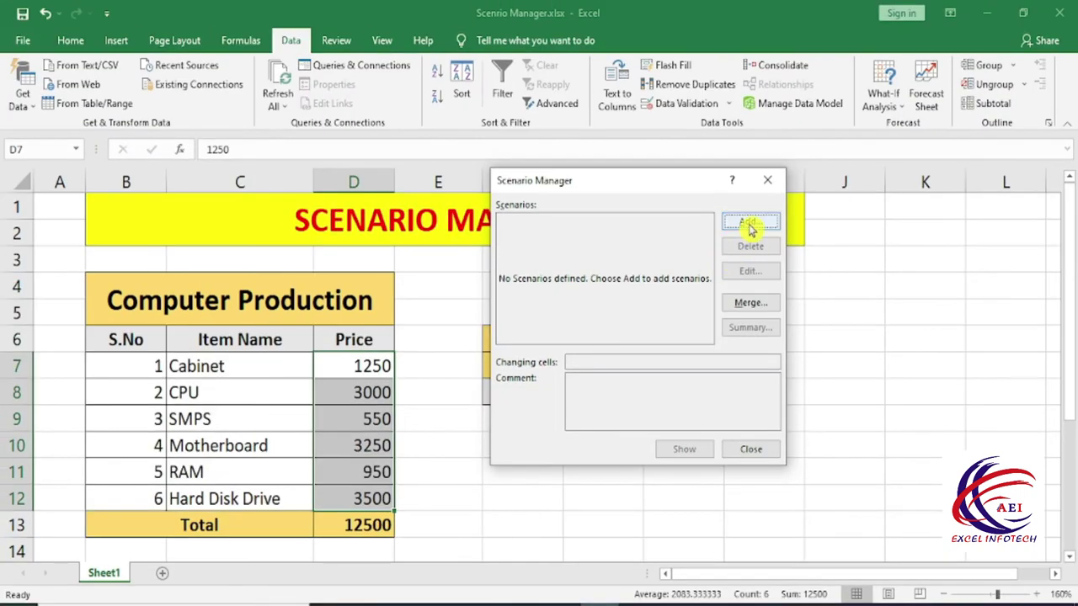
{"action": "left_click", "coordinate": [750, 224]}
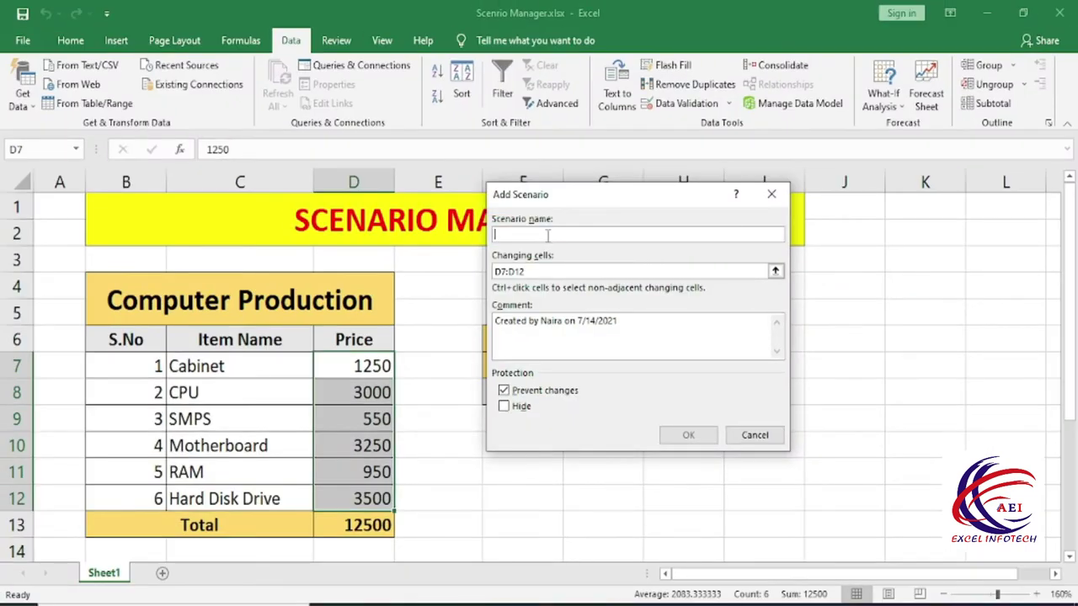
{"action": "type", "text": "MinPrice"}
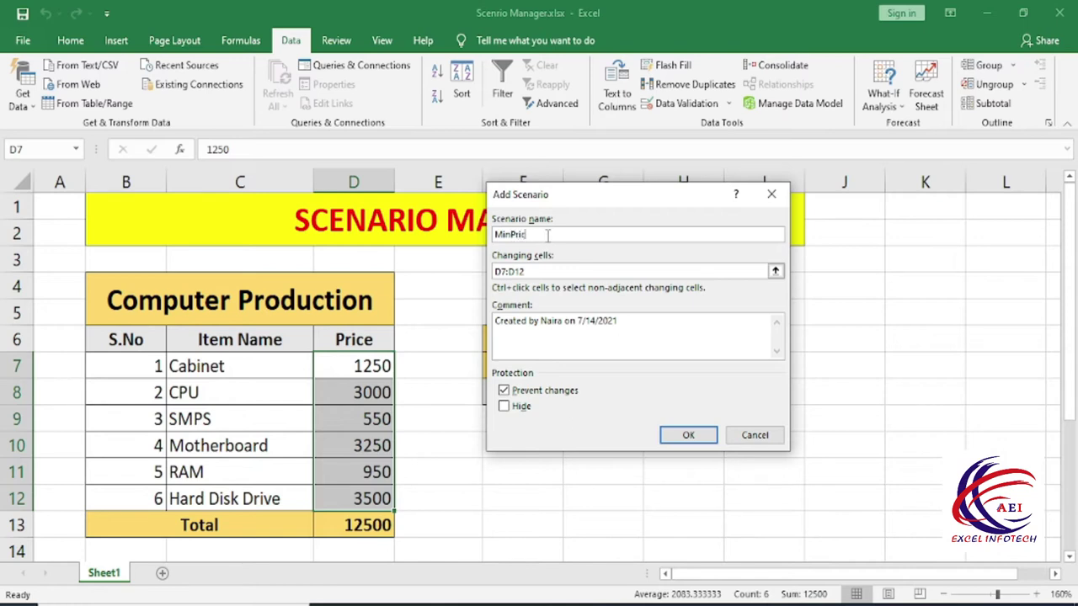
{"action": "left_click", "coordinate": [678, 434]}
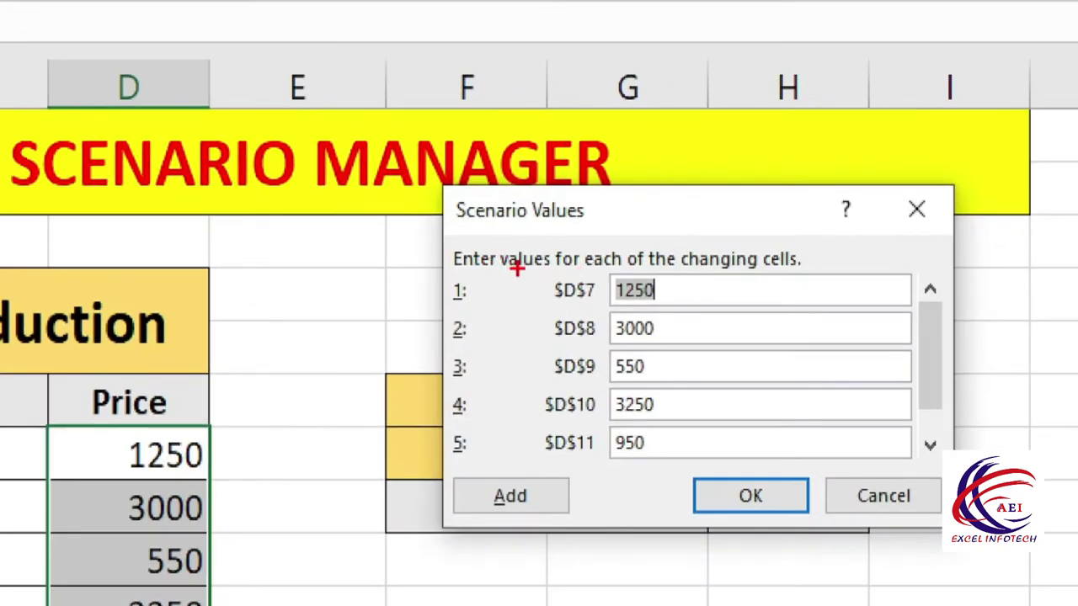
{"action": "mouse_move", "coordinate": [517, 268]}
{"action": "left_mouse_down"}
{"action": "mouse_move", "coordinate": [692, 468]}
{"action": "mouse_move", "coordinate": [692, 455]}
{"action": "left_mouse_up"}
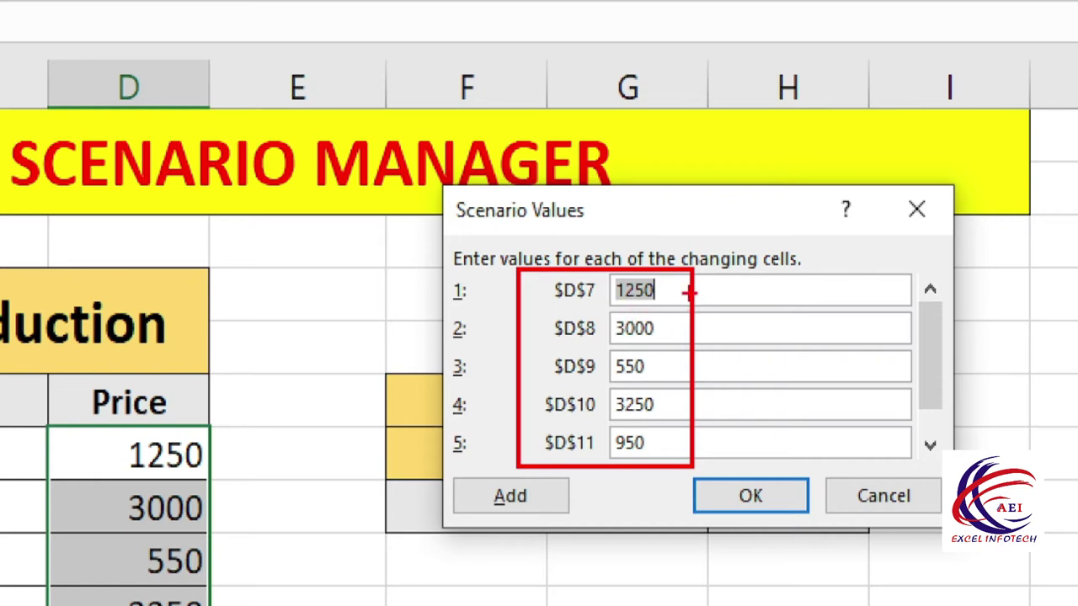
{"action": "left_click_drag", "start_coordinate": [679, 288], "coordinate": [758, 260]}
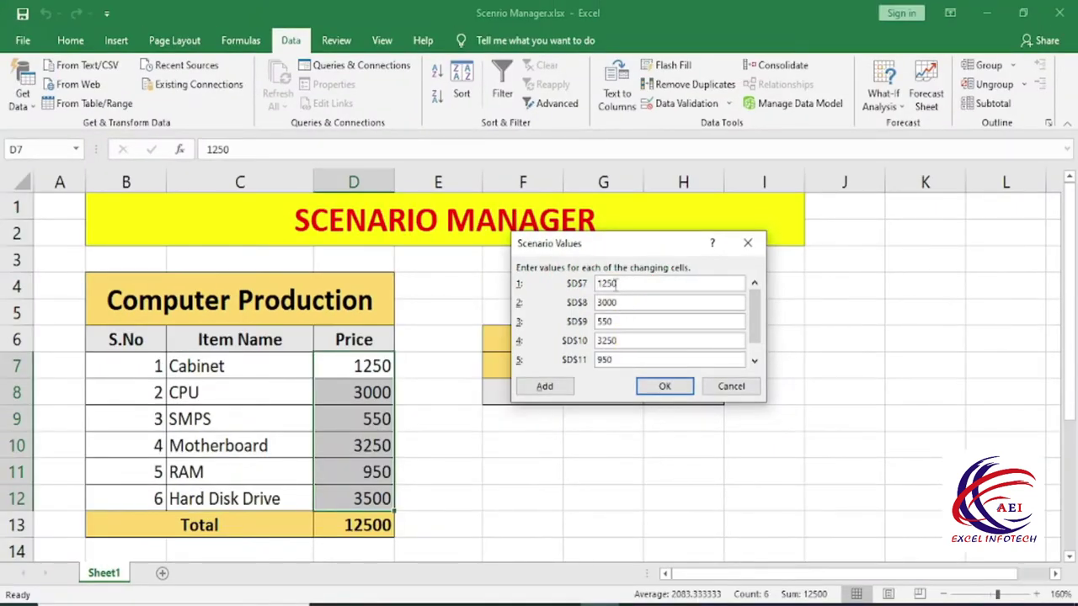
Enter MinPrice values 1200, 2800, 500, 3200 and 900, then add another scenario
{"action": "key", "text": "BackSpace"}
{"action": "key", "text": "BackSpace"}
{"action": "key", "text": "BackSpace"}
{"action": "key", "text": "BackSpace"}
{"action": "type", "text": "2"}
{"action": "key", "text": "Tab"}
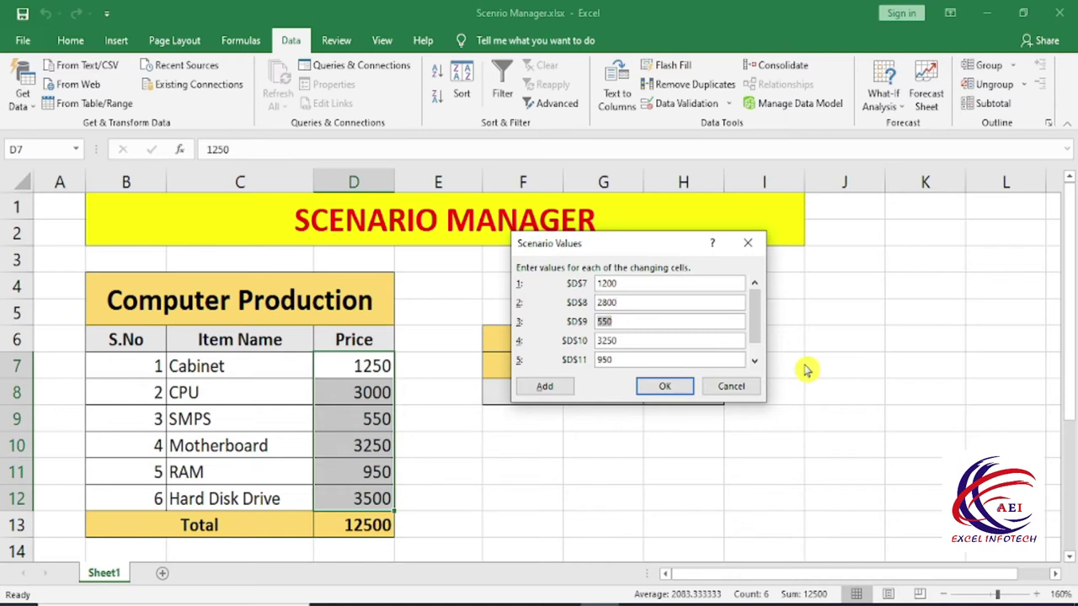
{"action": "type", "text": "5"}
{"action": "key", "text": "Tab"}
{"action": "type", "text": "3"}
{"action": "key", "text": "Tab"}
{"action": "type", "text": "9"}
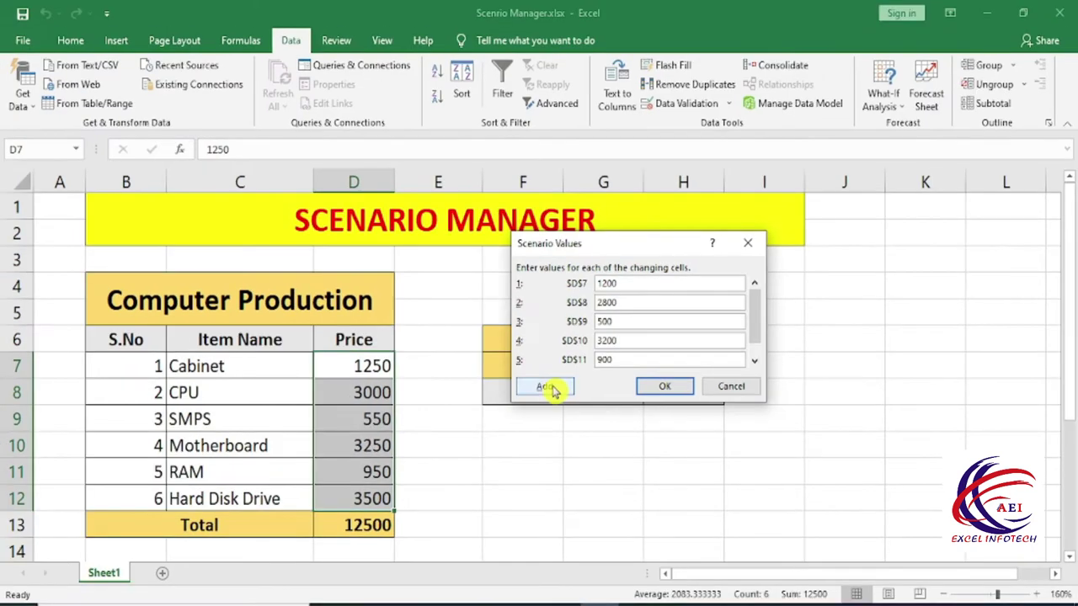
{"action": "left_click", "coordinate": [550, 388]}
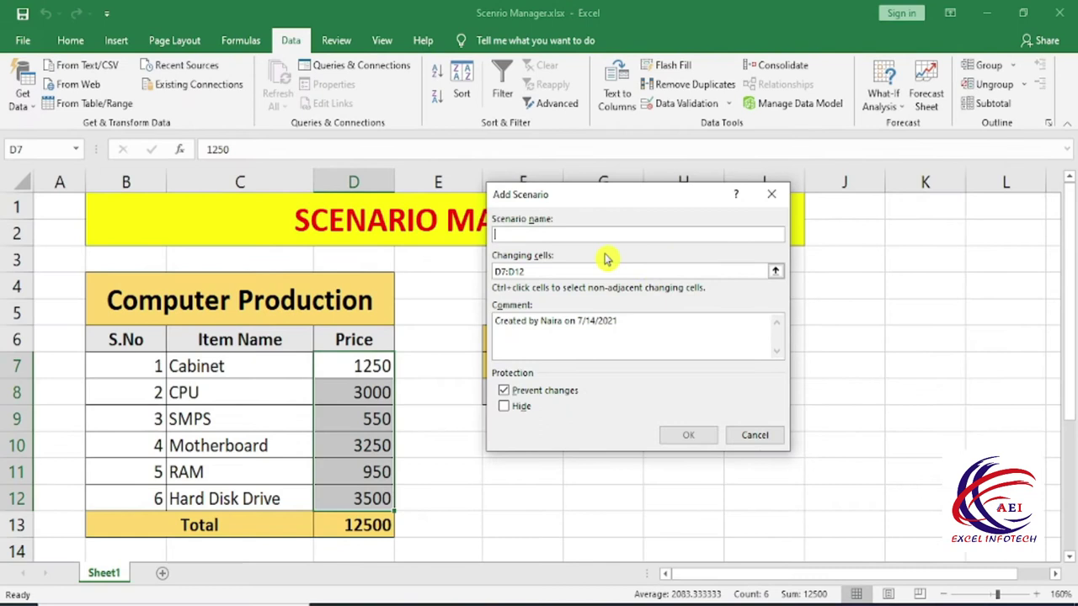
Name the second scenario Max Price on cells D7:D12 and confirm it
{"action": "type", "text": "Max Price"}
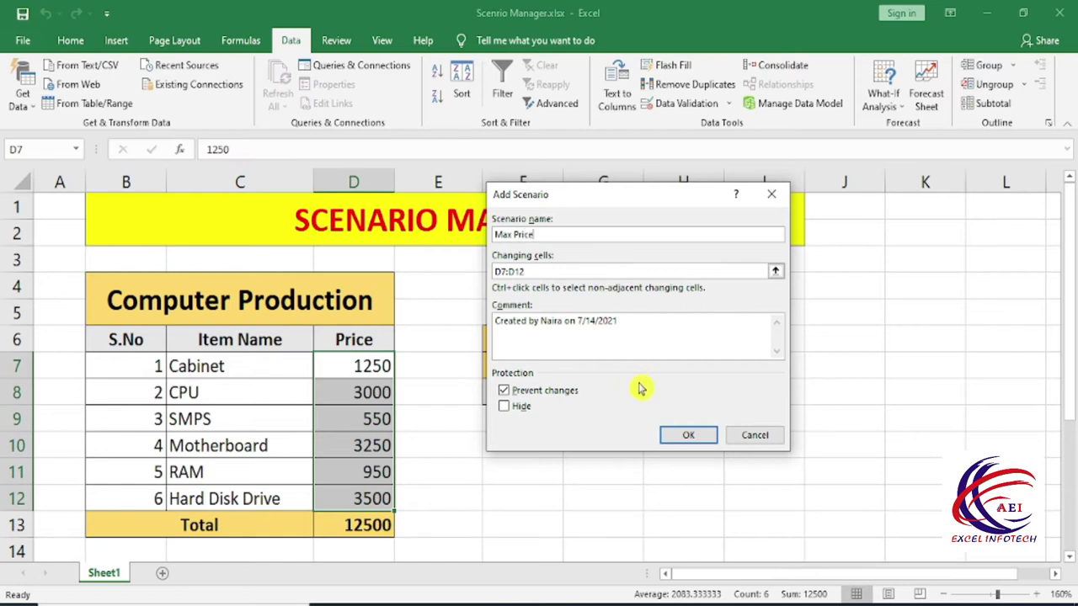
{"action": "left_click", "coordinate": [685, 435]}
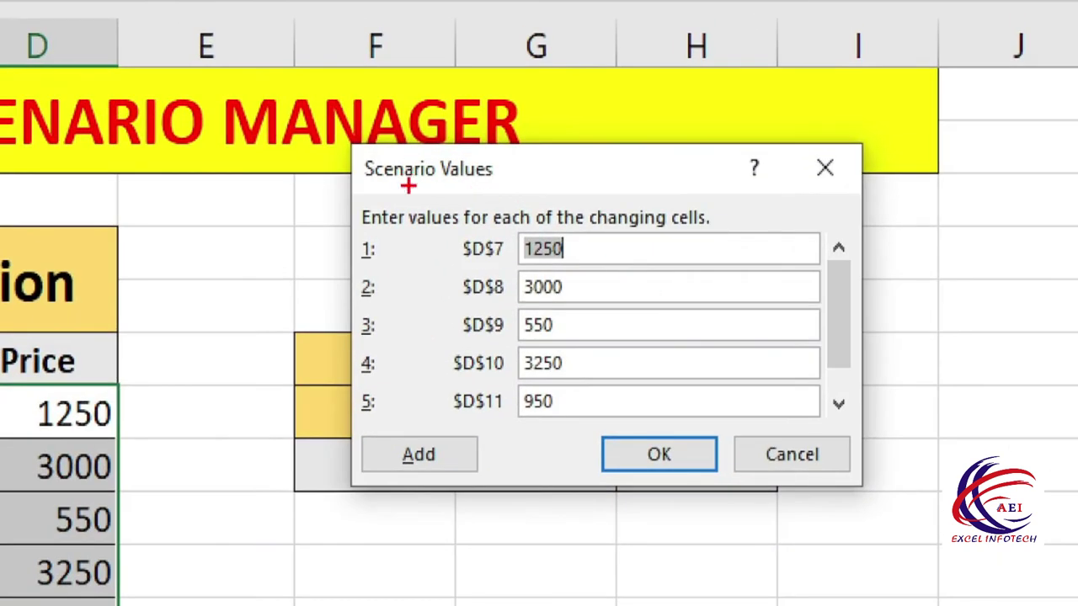
Enter Max Price values 1350, 3200, 600, 3300 and 1050 and save the scenario
{"action": "left_click_drag", "start_coordinate": [408, 186], "coordinate": [643, 442]}
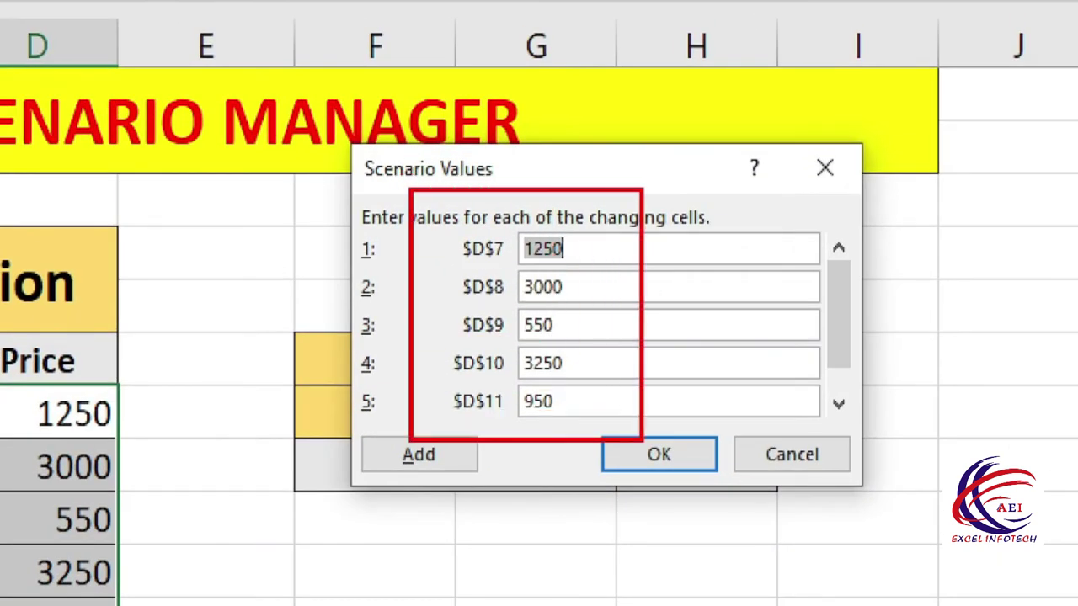
{"action": "mouse_move", "coordinate": [657, 239]}
{"action": "left_mouse_down"}
{"action": "mouse_move", "coordinate": [663, 249]}
{"action": "mouse_move", "coordinate": [735, 209]}
{"action": "left_mouse_up"}
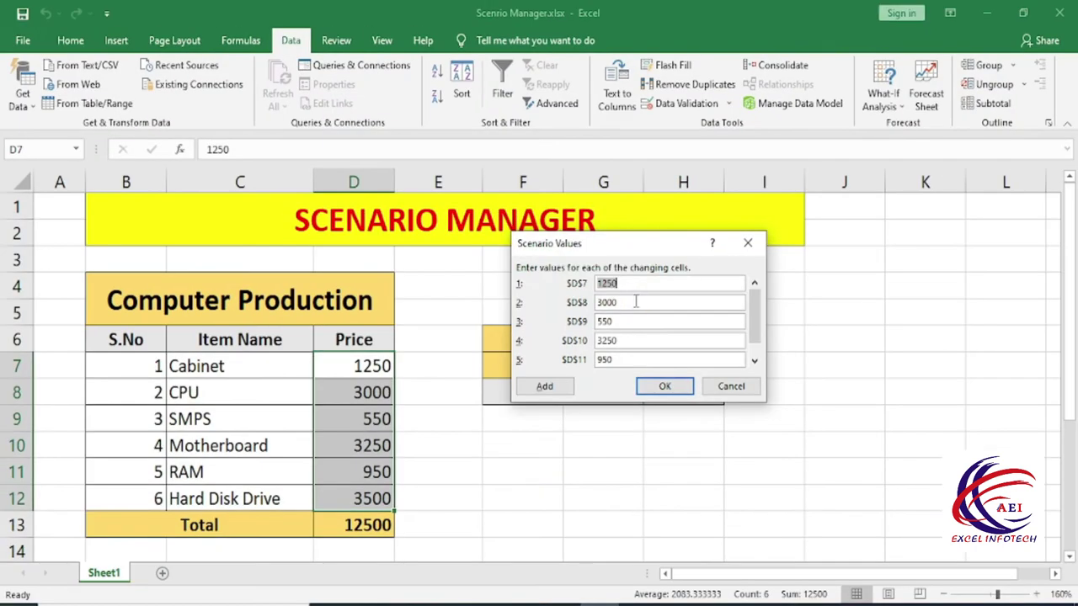
{"action": "key", "text": "BackSpace"}
{"action": "key", "text": "Tab"}
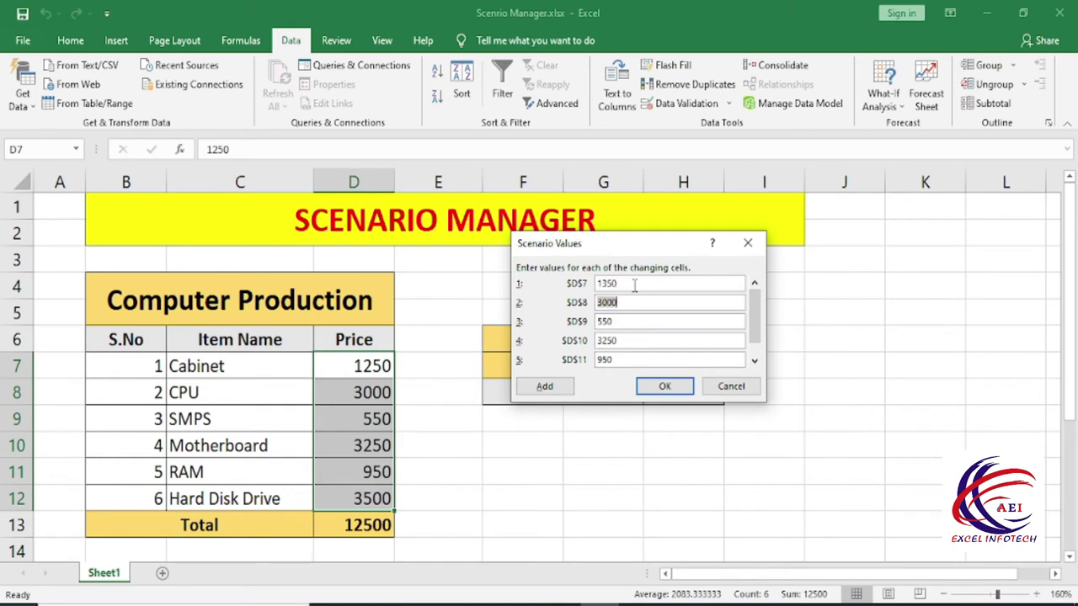
{"action": "type", "text": "3"}
{"action": "key", "text": "Tab"}
{"action": "type", "text": "6"}
{"action": "key", "text": "Tab"}
{"action": "type", "text": "3300"}
{"action": "key", "text": "Tab"}
{"action": "type", "text": "1"}
{"action": "left_click", "coordinate": [664, 387]}
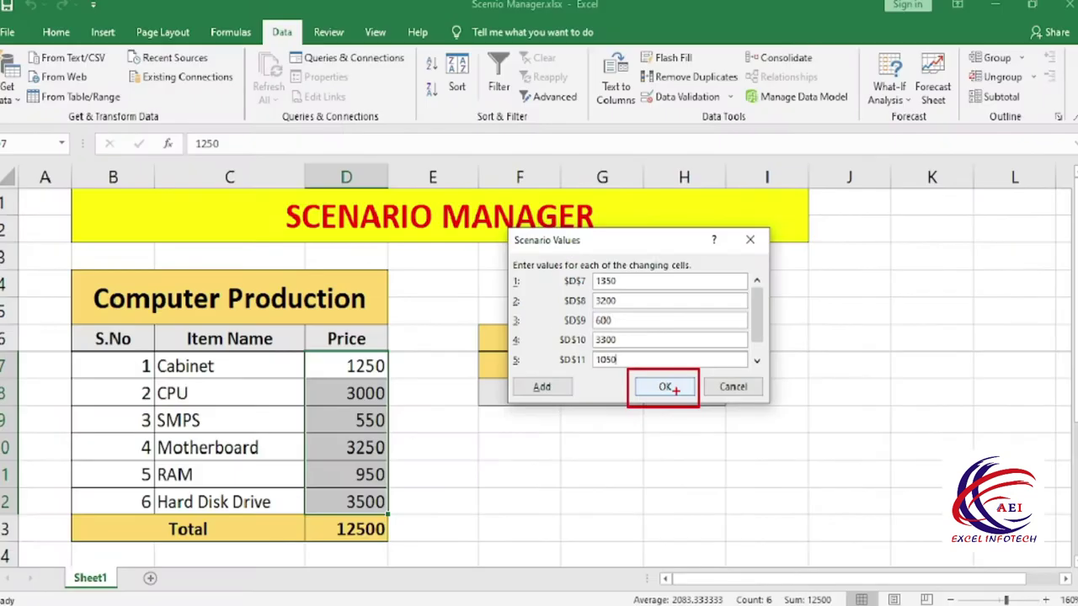
{"action": "left_click", "coordinate": [670, 388]}
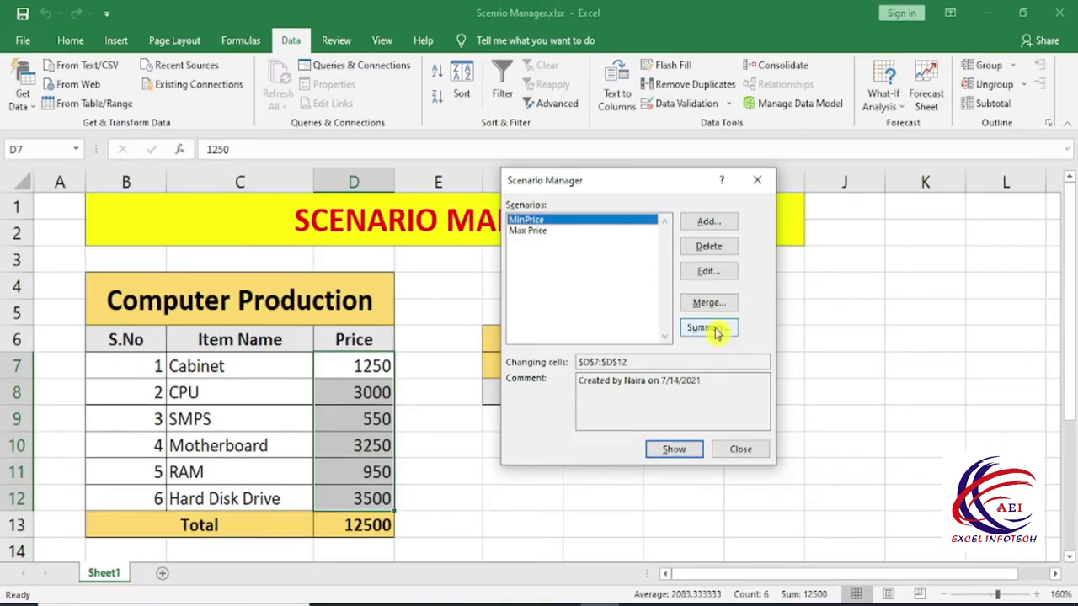
Generate a Scenario summary report with the Total in D13 as the result cell
{"action": "left_click", "coordinate": [714, 326]}
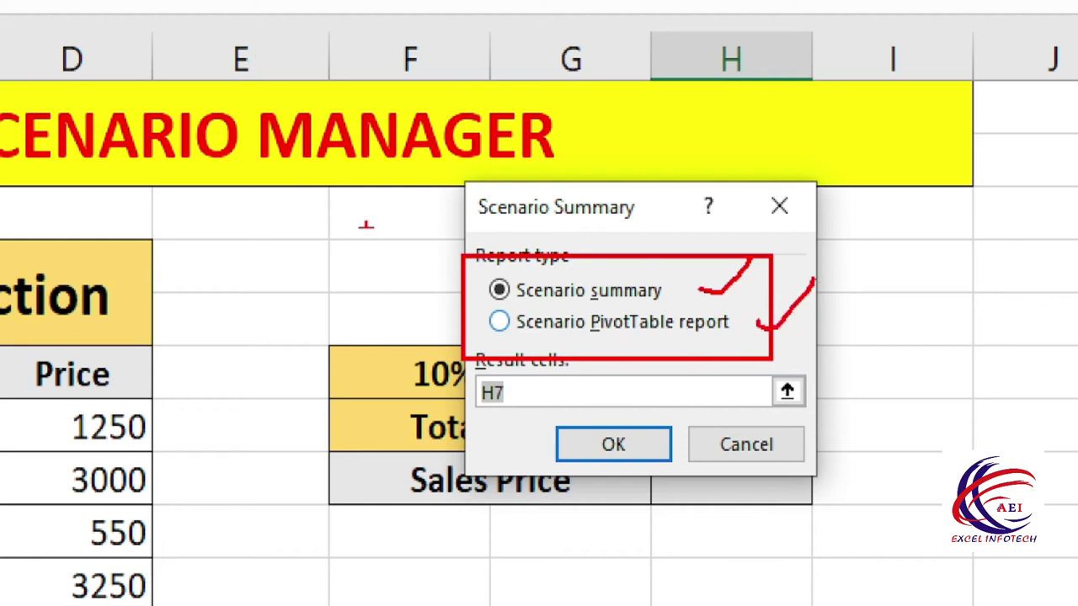
{"action": "left_click", "coordinate": [499, 322]}
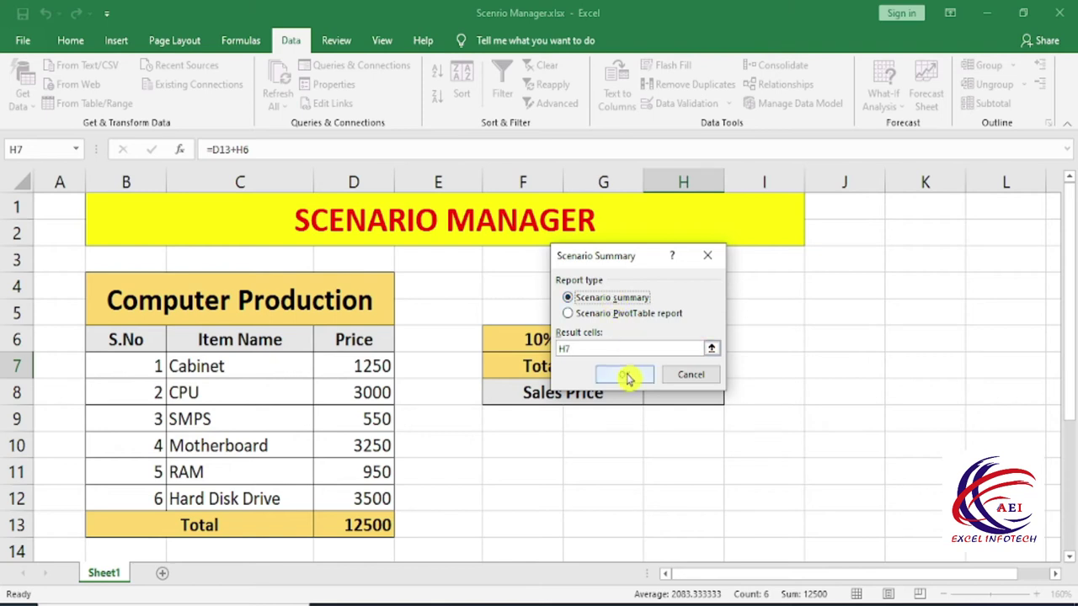
{"action": "left_click", "coordinate": [579, 351]}
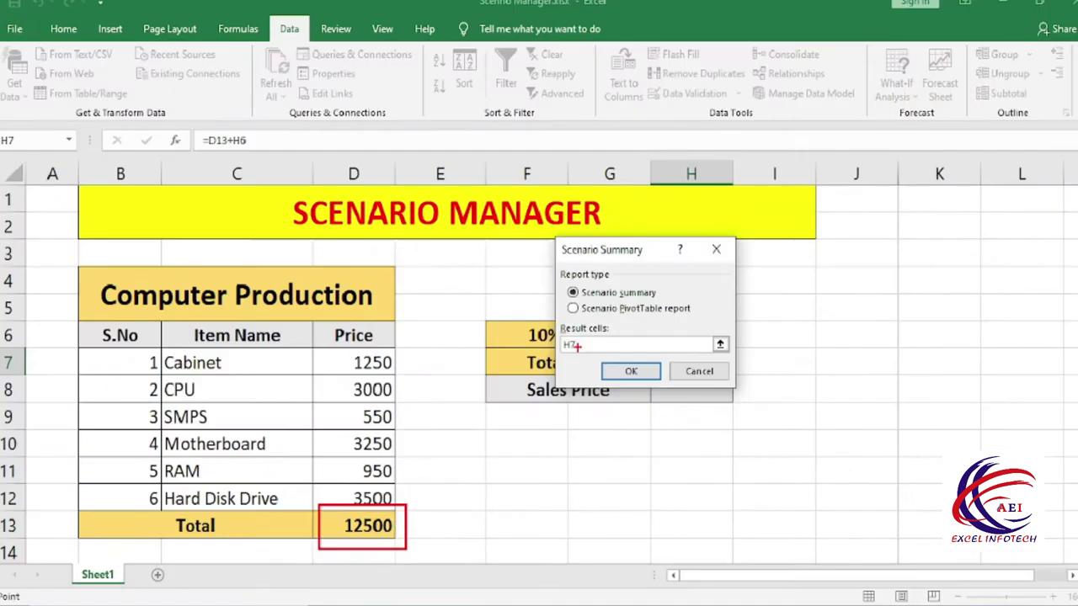
{"action": "key", "text": "BackSpace"}
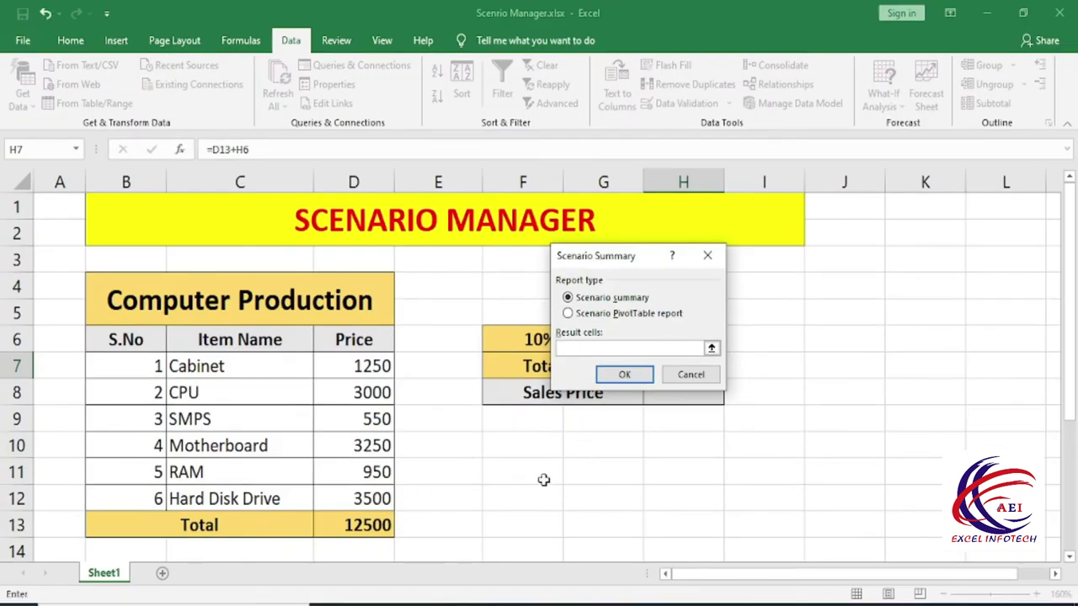
{"action": "left_click", "coordinate": [374, 517]}
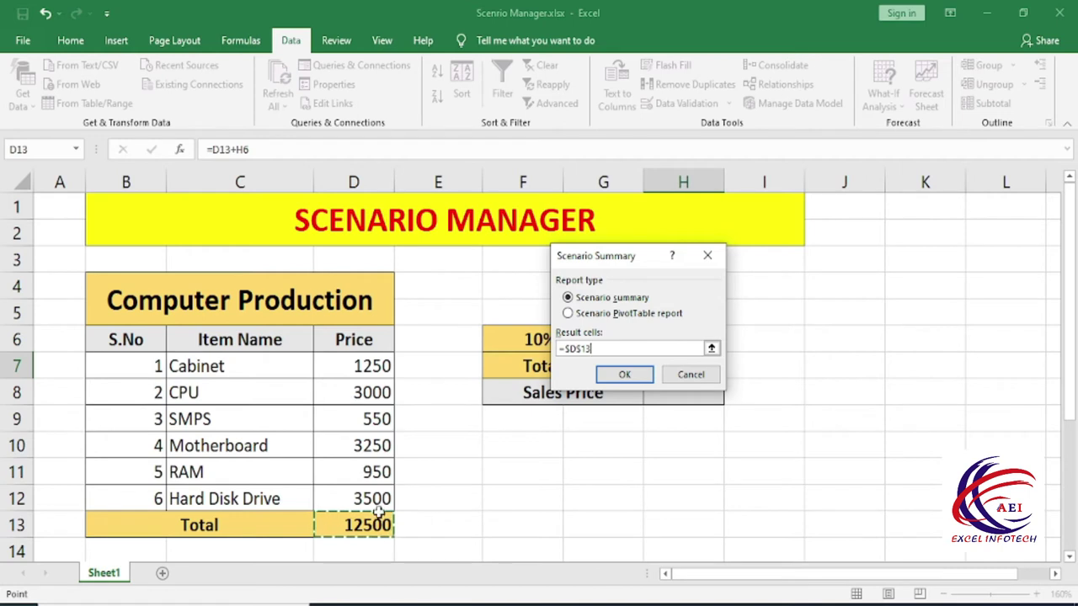
{"action": "left_click", "coordinate": [624, 378]}
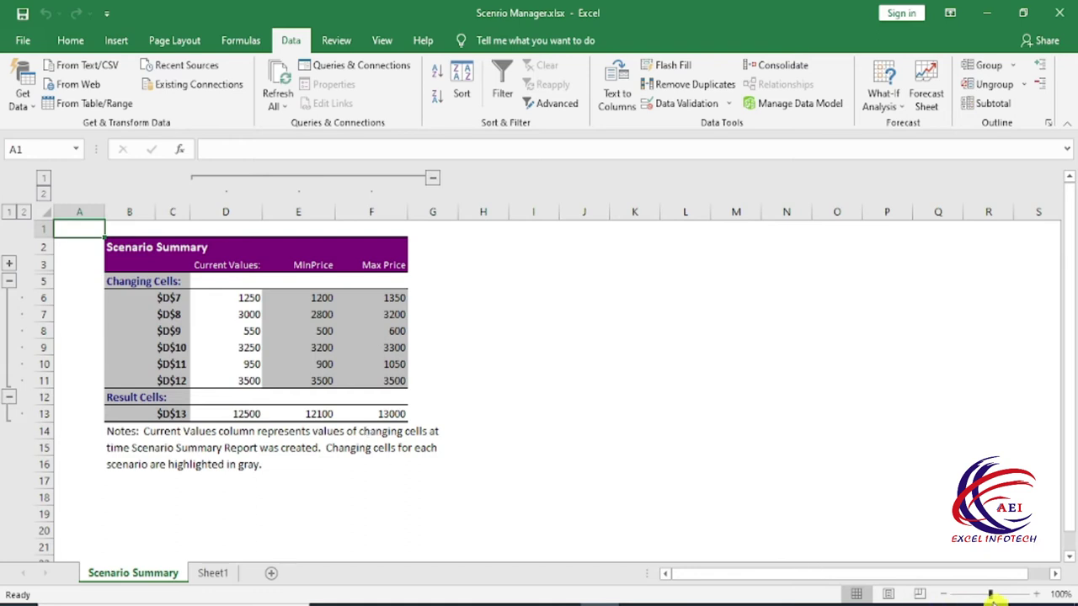
Zoom in to compare the Current, MinPrice and Max Price columns (Max total 13000), then return to Sheet1
{"action": "left_click", "coordinate": [1038, 594]}
{"action": "left_click", "coordinate": [1038, 594]}
{"action": "left_click", "coordinate": [1037, 594]}
{"action": "left_click", "coordinate": [1038, 594]}
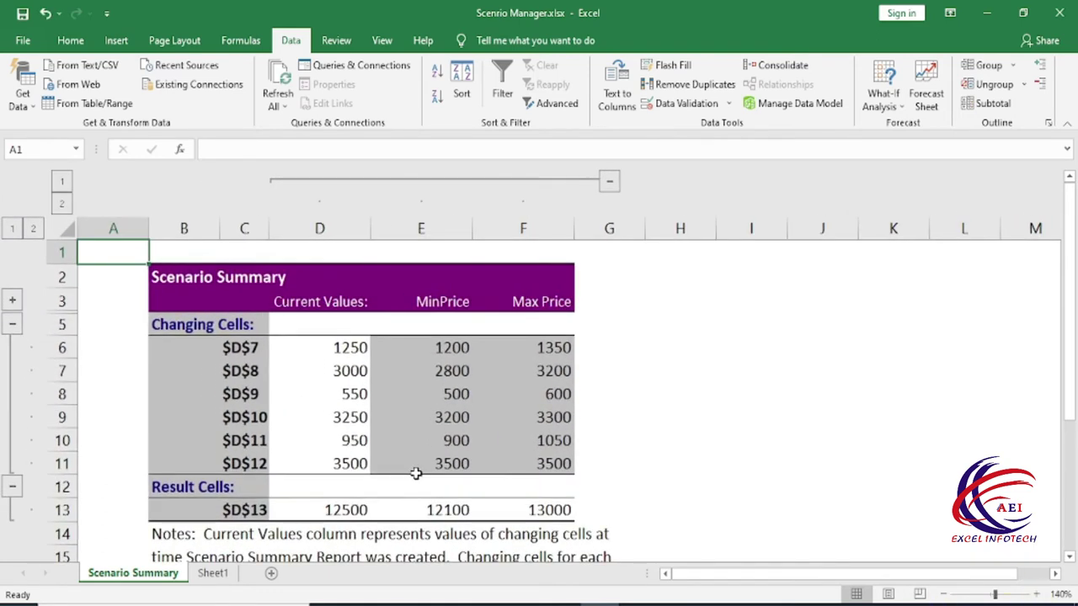
{"action": "scroll", "coordinate": [416, 438], "scroll_direction": "down", "scroll_amount": 1}
{"action": "left_click_drag", "start_coordinate": [322, 277], "coordinate": [337, 487]}
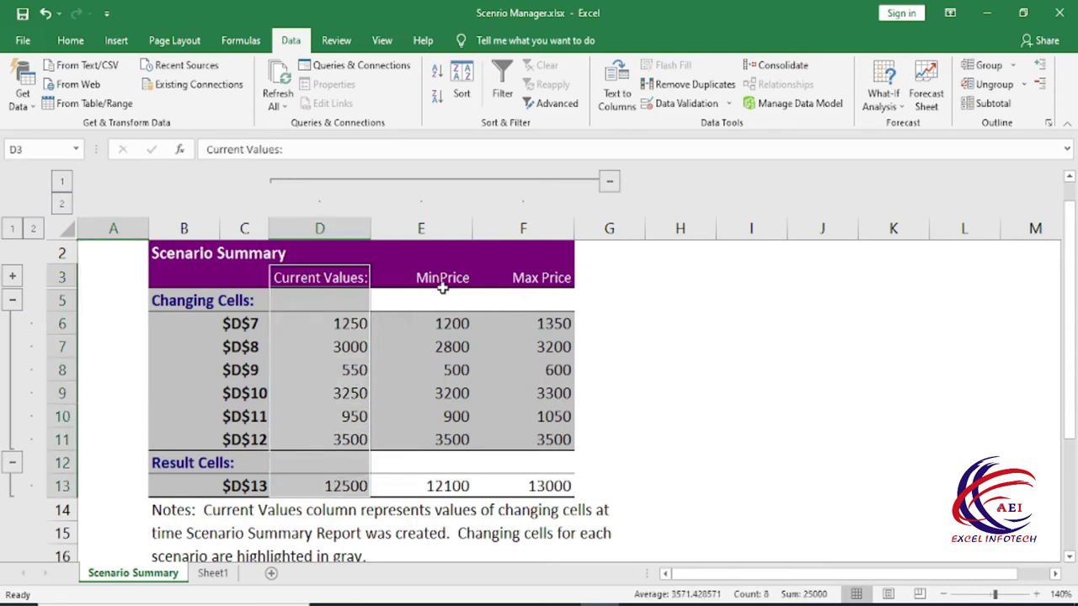
{"action": "left_click_drag", "start_coordinate": [440, 269], "coordinate": [440, 328]}
{"action": "left_click_drag", "start_coordinate": [441, 448], "coordinate": [463, 510]}
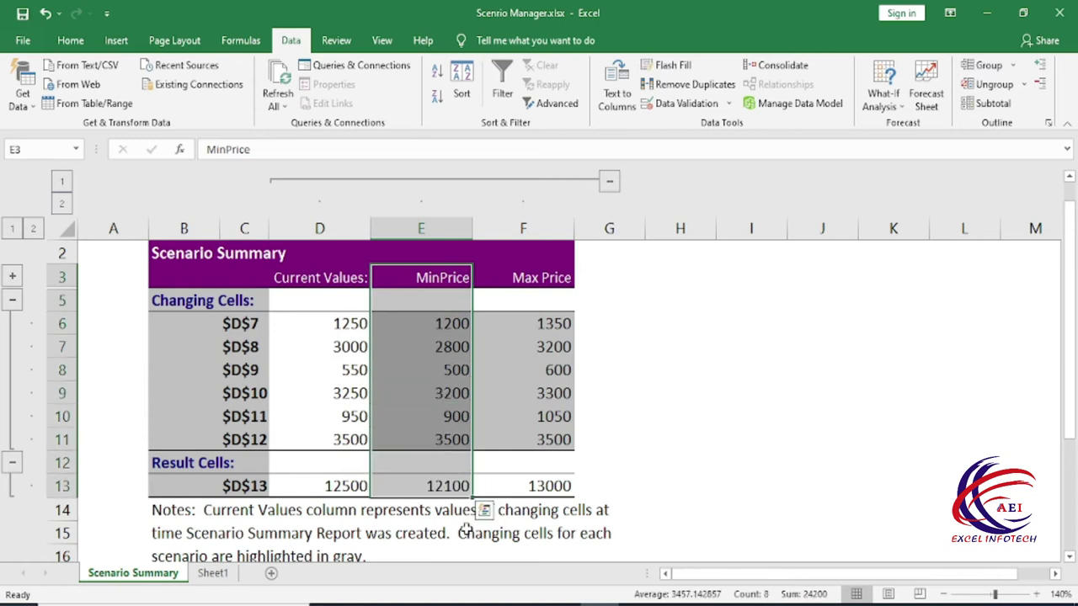
{"action": "left_click", "coordinate": [537, 277]}
{"action": "left_click_drag", "start_coordinate": [537, 276], "coordinate": [541, 490]}
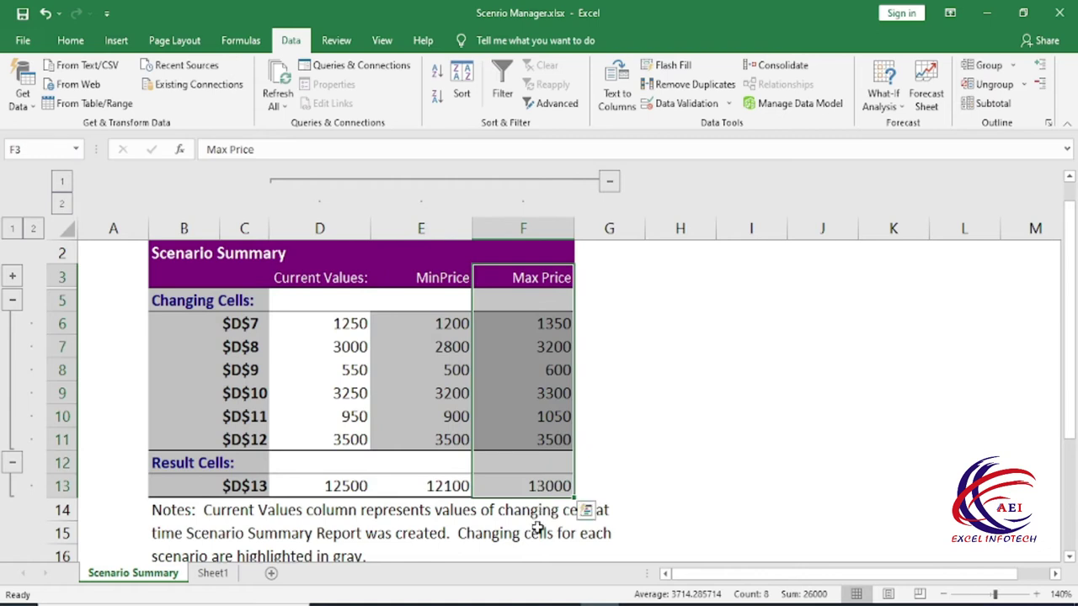
{"action": "left_click", "coordinate": [527, 487]}
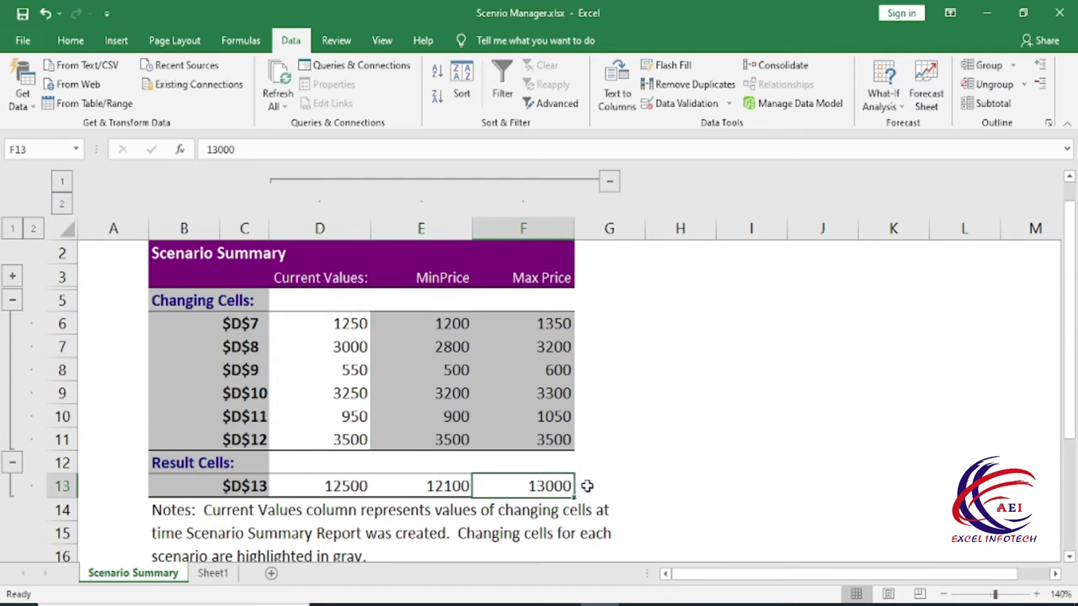
{"action": "left_click", "coordinate": [213, 574]}
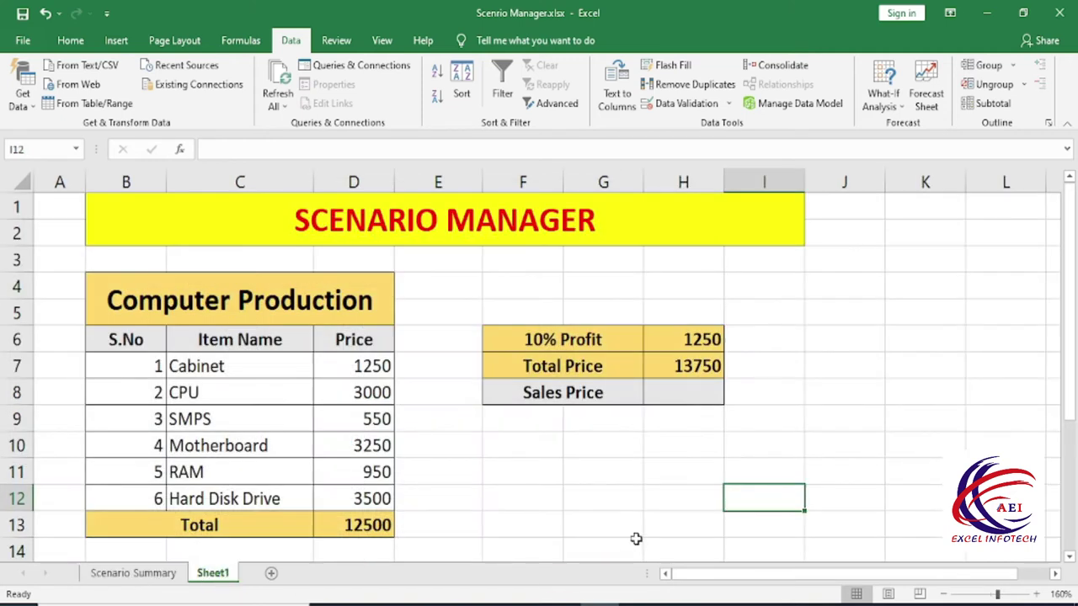
Enter 13000 in J7, 10% in J8, and =J7*J8 in J9 giving 1300
{"action": "left_click", "coordinate": [833, 357]}
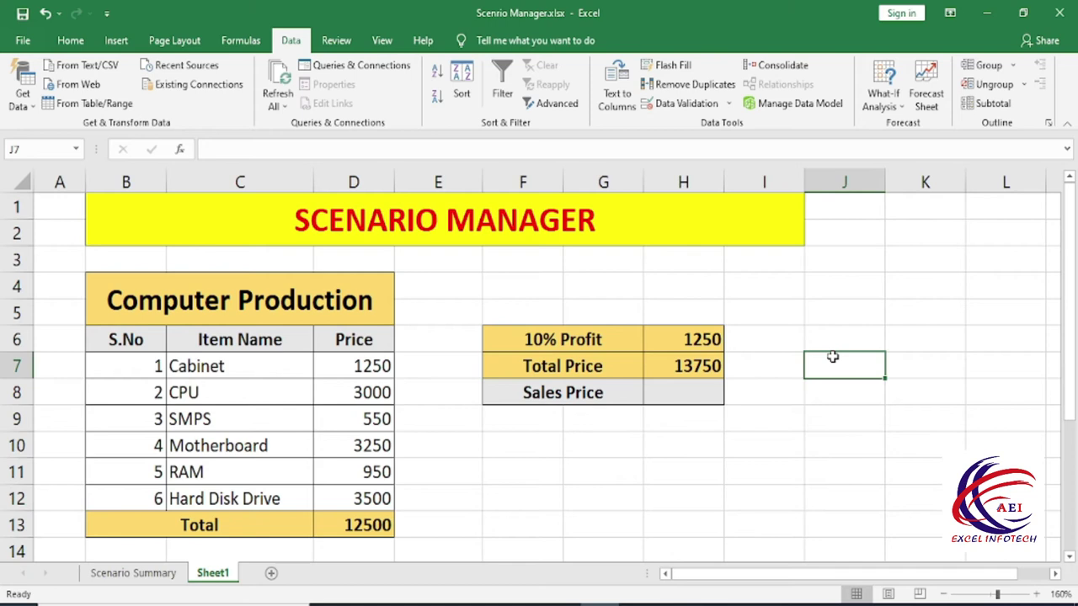
{"action": "type", "text": "13000"}
{"action": "key", "text": "Return"}
{"action": "type", "text": "10%"}
{"action": "key", "text": "Return"}
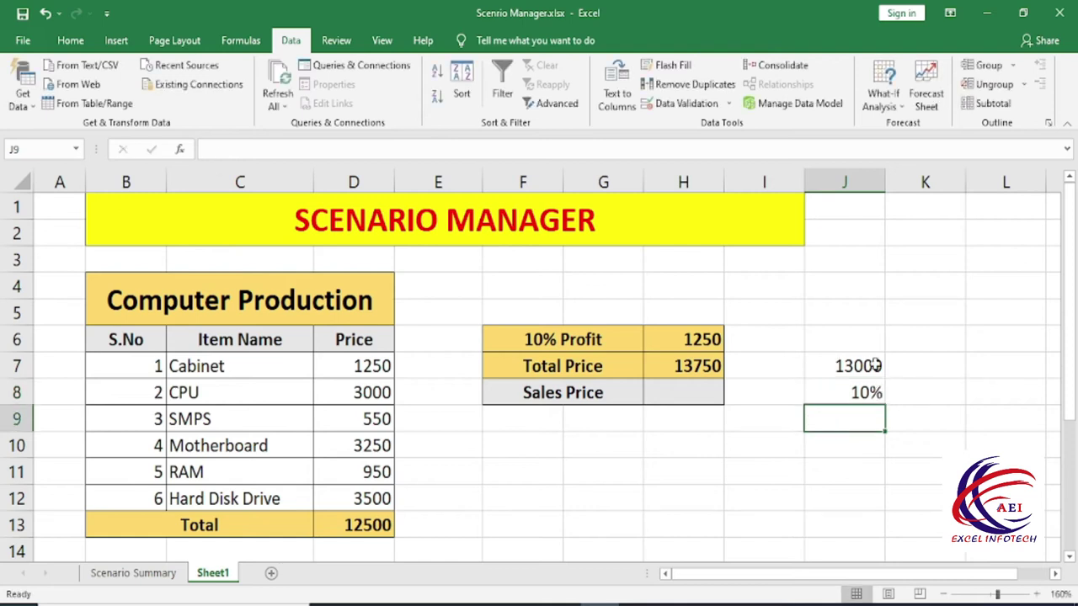
{"action": "type", "text": "="}
{"action": "key", "text": "Up"}
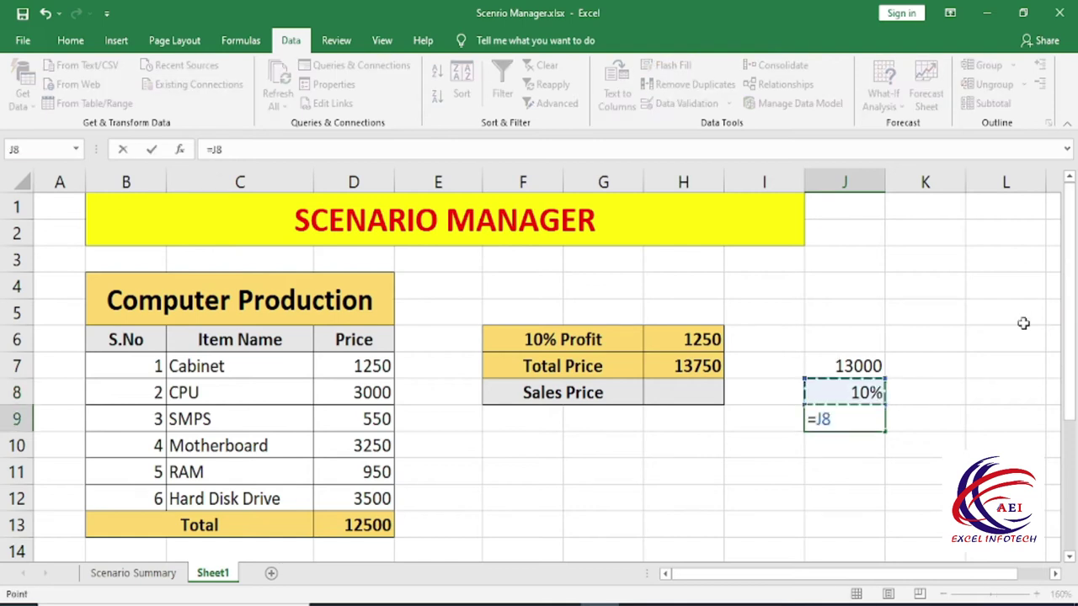
{"action": "key", "text": "Up"}
{"action": "type", "text": "*"}
{"action": "key", "text": "Down"}
{"action": "key", "text": "Return"}
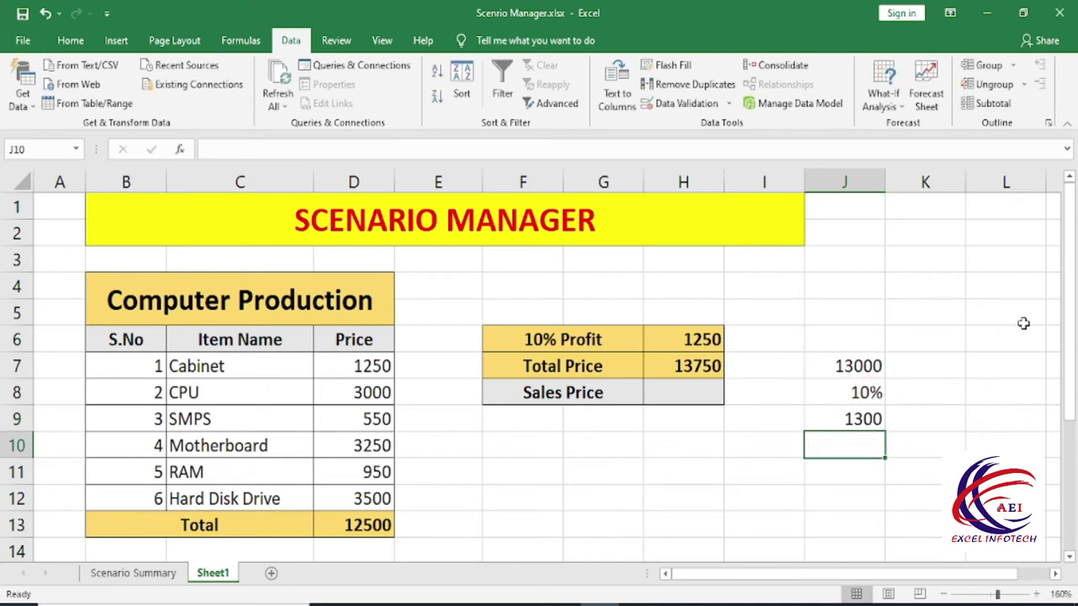
{"action": "left_click", "coordinate": [863, 418]}
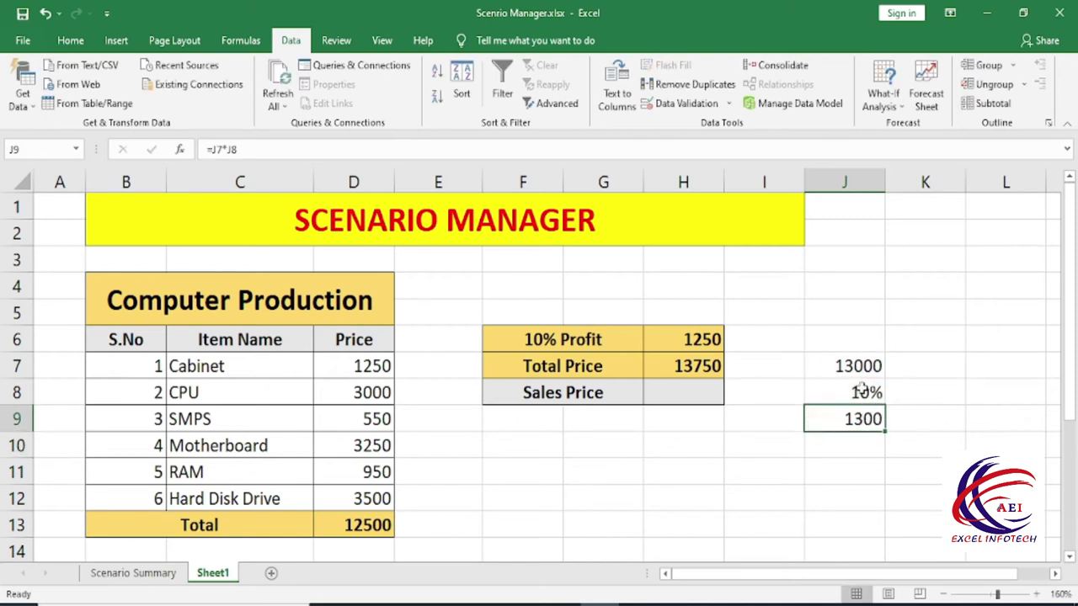
Add the marked-up total formula in J10, giving 14300
{"action": "left_click", "coordinate": [842, 450]}
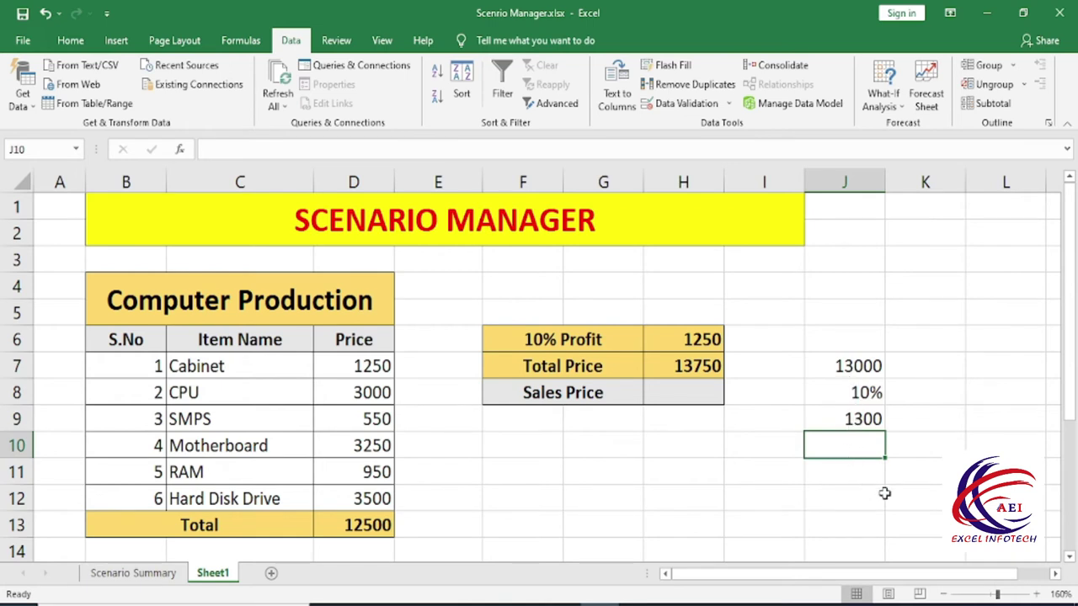
{"action": "type", "text": "="}
{"action": "key", "text": "Up"}
{"action": "key", "text": "Up"}
{"action": "key", "text": "Up"}
{"action": "type", "text": "+"}
{"action": "key", "text": "Up"}
{"action": "key", "text": "Return"}
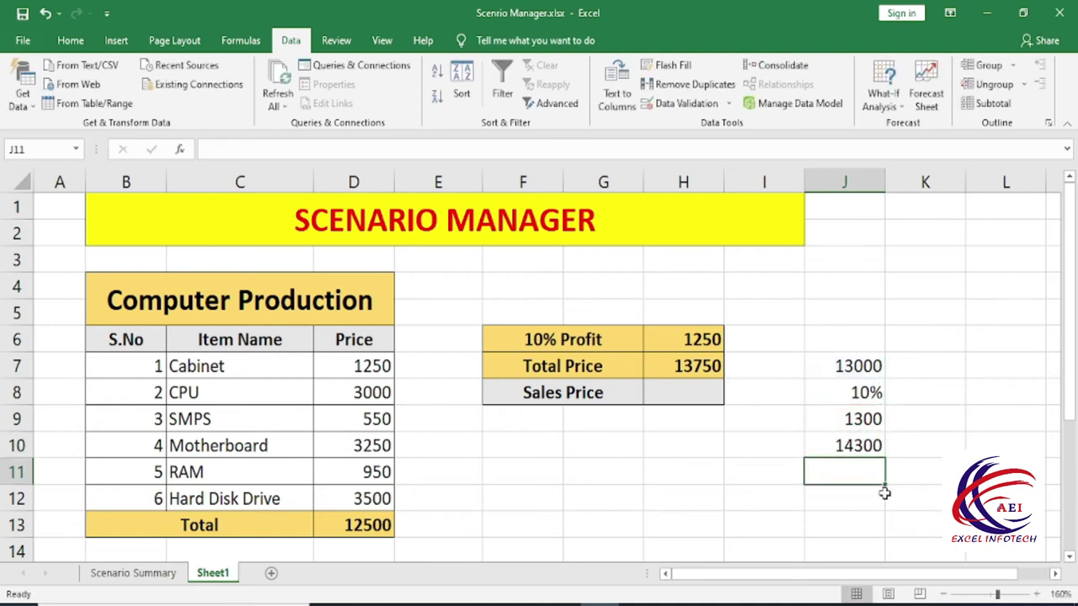
{"action": "left_click", "coordinate": [839, 447]}
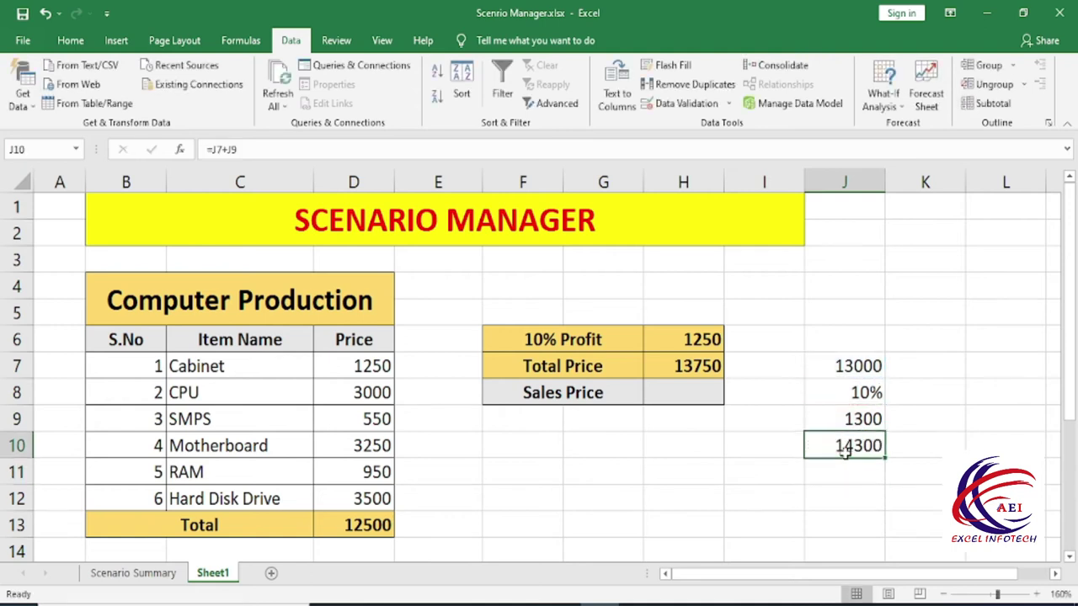
Enter 14300 as the Sales Price in H8
{"action": "left_click", "coordinate": [688, 396]}
{"action": "type", "text": "14300"}
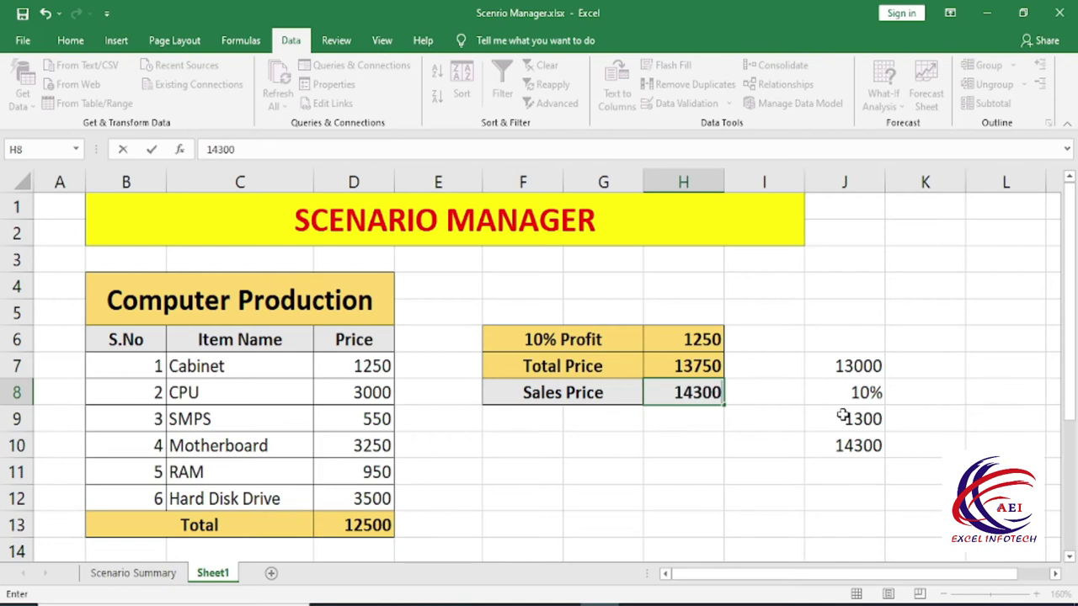
{"action": "key", "text": "Return"}
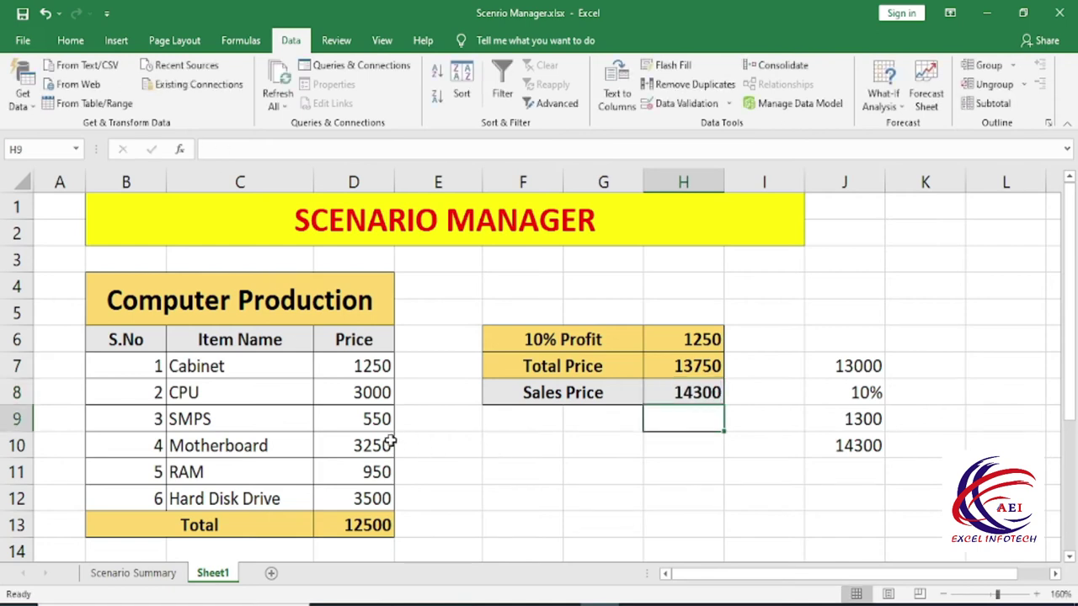
{"action": "left_click", "coordinate": [169, 575]}
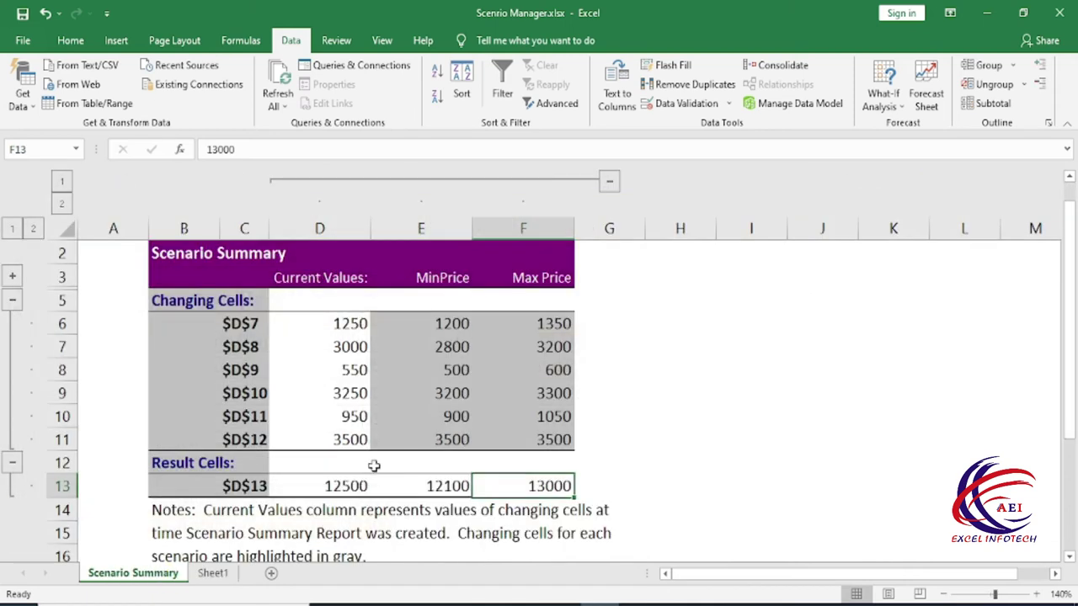
{"action": "left_click_drag", "start_coordinate": [238, 324], "coordinate": [240, 437]}
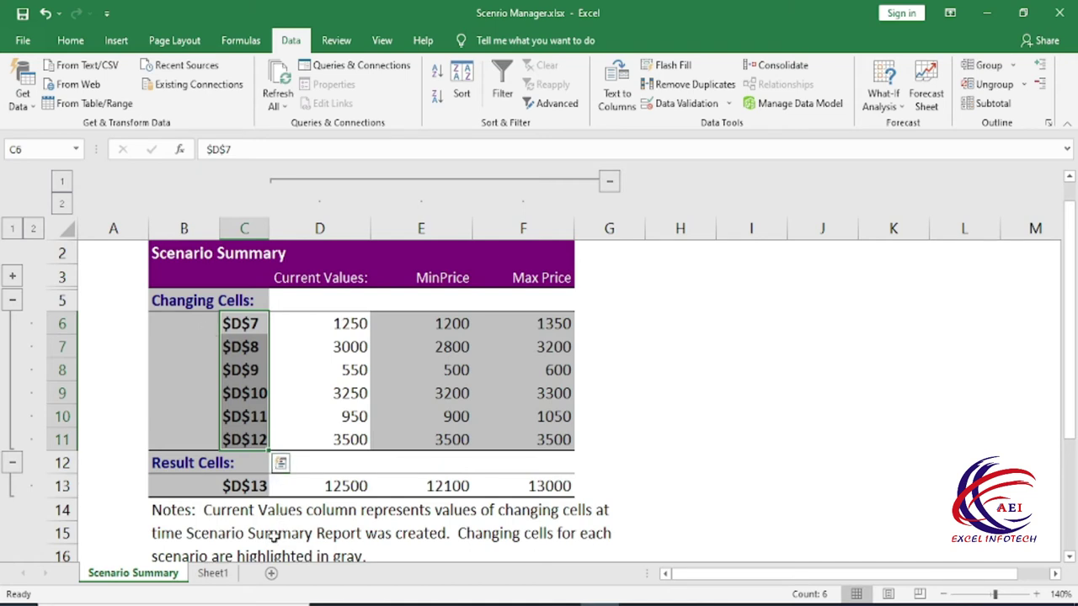
{"action": "left_click", "coordinate": [213, 574]}
{"action": "left_click_drag", "start_coordinate": [219, 367], "coordinate": [232, 500]}
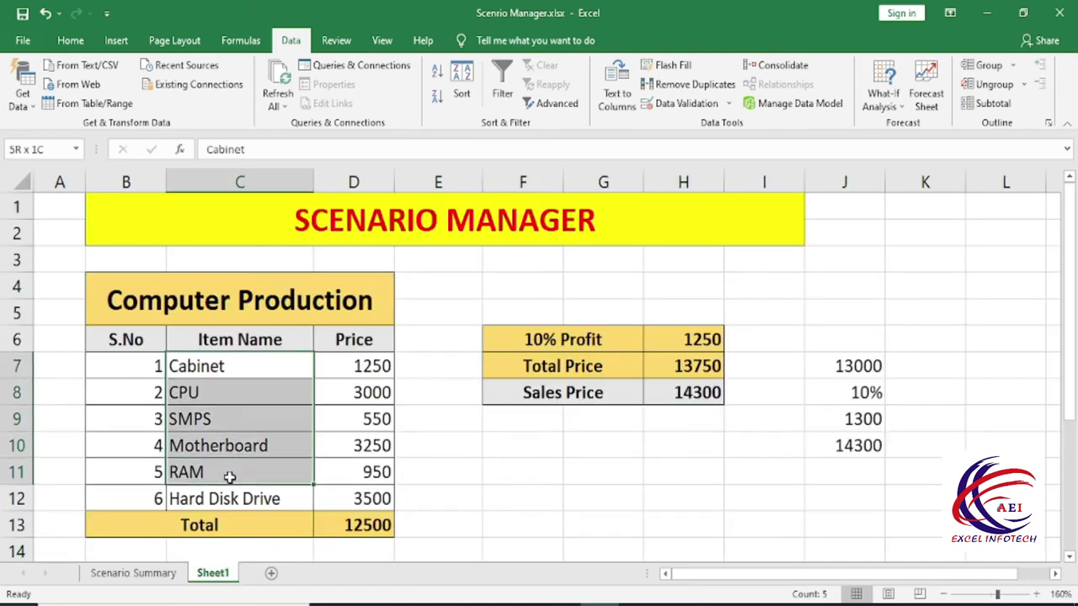
{"action": "left_click", "coordinate": [164, 573]}
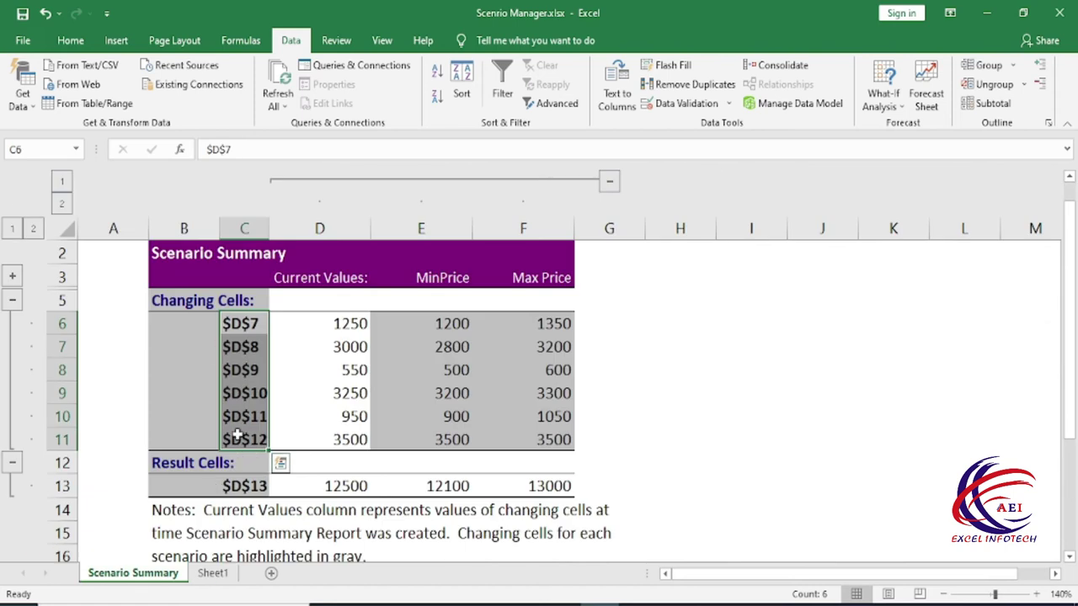
{"action": "left_click", "coordinate": [212, 573]}
{"action": "left_click", "coordinate": [263, 401]}
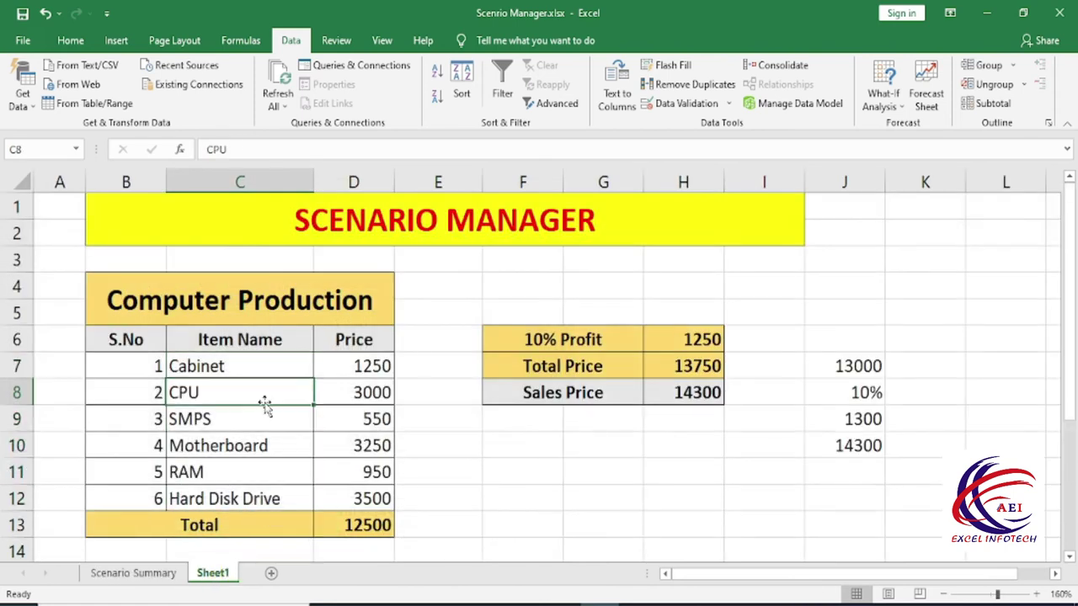
{"action": "left_click", "coordinate": [360, 364]}
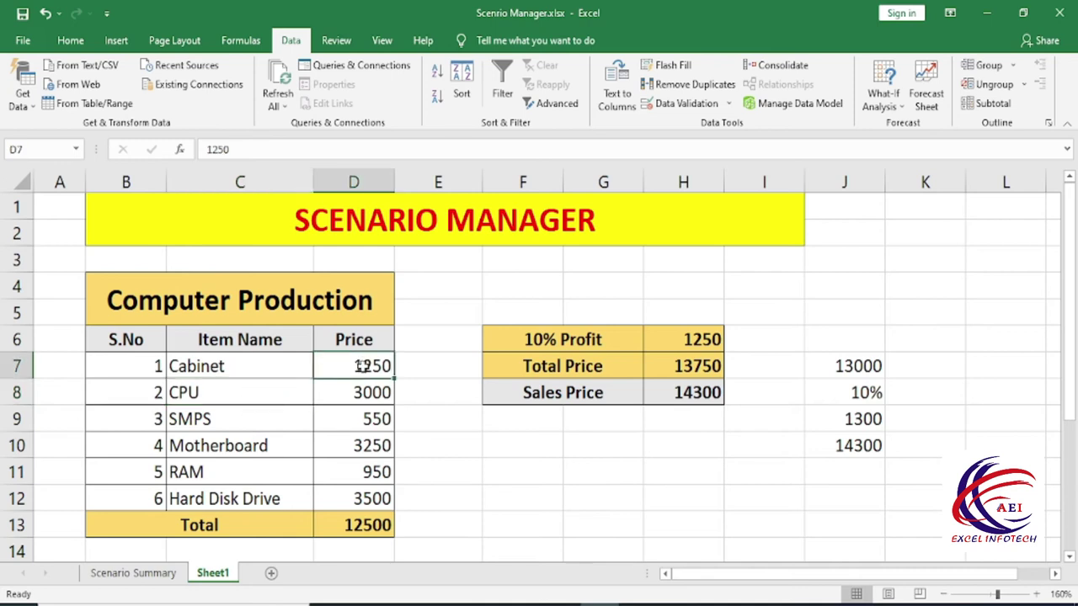
{"action": "type", "text": "1350"}
{"action": "key", "text": "Return"}
{"action": "left_click", "coordinate": [364, 371]}
{"action": "left_click", "coordinate": [171, 362]}
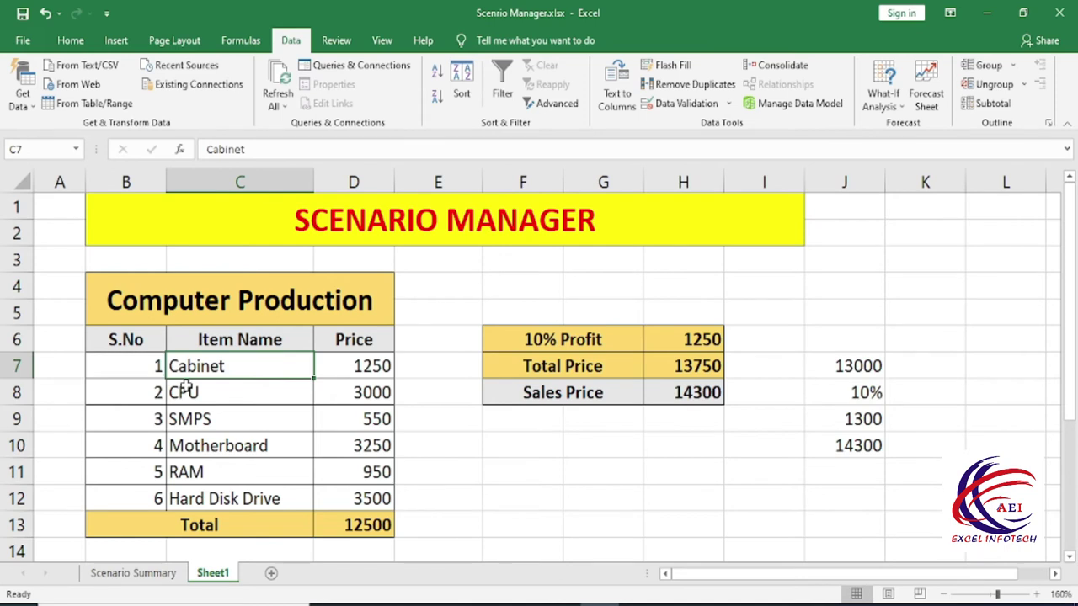
{"action": "left_click", "coordinate": [345, 366]}
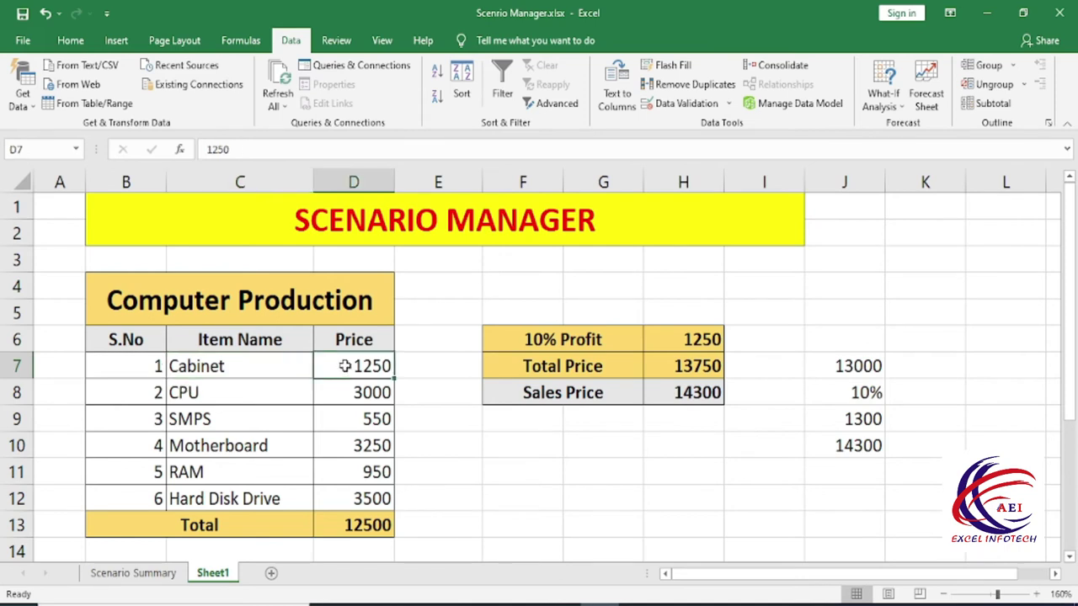
{"action": "left_click", "coordinate": [158, 575]}
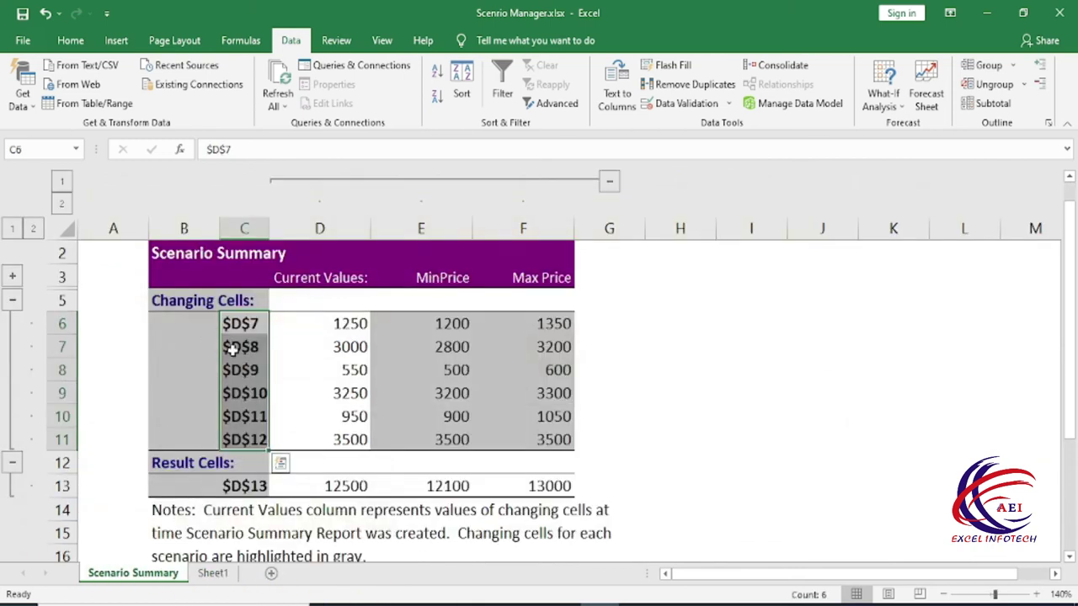
{"action": "left_click", "coordinate": [212, 574]}
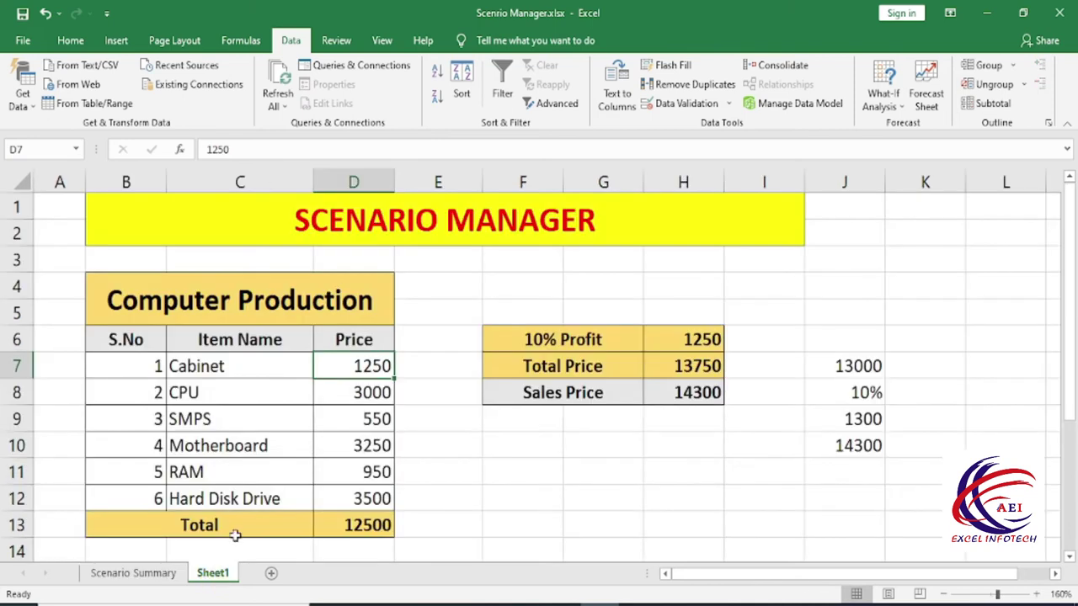
{"action": "left_click", "coordinate": [223, 366]}
Name the price cells D7 Cabinet, D8 CPU and D9 SMPS via the Name Box
{"action": "left_click", "coordinate": [379, 366]}
{"action": "left_click", "coordinate": [69, 155]}
{"action": "type", "text": "Ca"}
{"action": "key", "text": "Return"}
{"action": "left_click", "coordinate": [360, 394]}
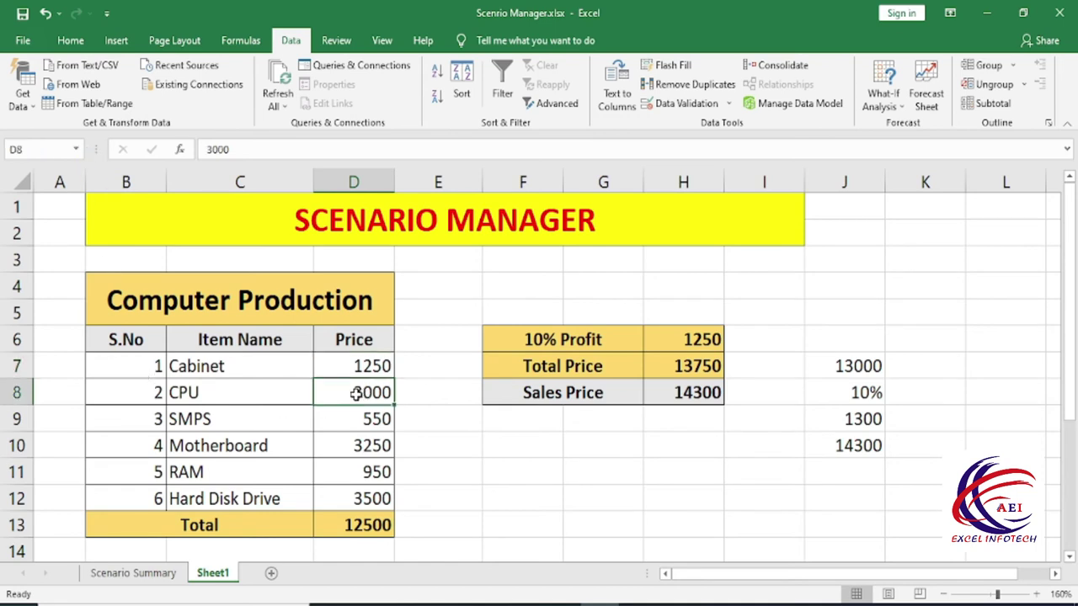
{"action": "left_click", "coordinate": [54, 151]}
{"action": "type", "text": "c"}
{"action": "left_click", "coordinate": [373, 418]}
{"action": "left_click", "coordinate": [57, 152]}
{"action": "type", "text": "s"}
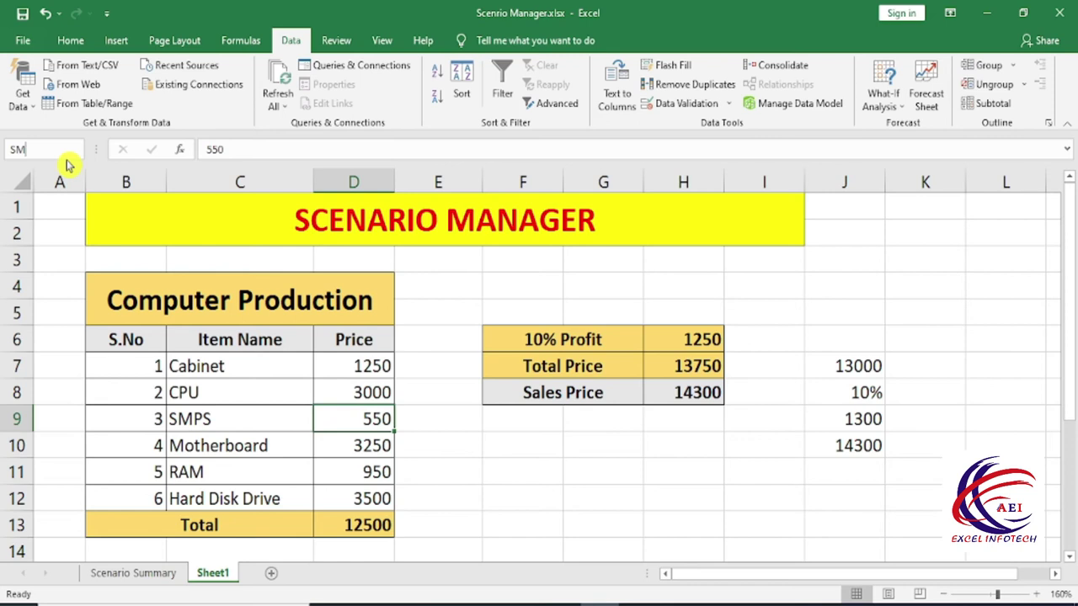
{"action": "key", "text": "Return"}
Name the price cells D10 Motherboard, D11 RAM and D12 HDD via the Name Box
{"action": "left_click", "coordinate": [345, 451]}
{"action": "left_click", "coordinate": [56, 149]}
{"action": "type", "text": "Motherbo"}
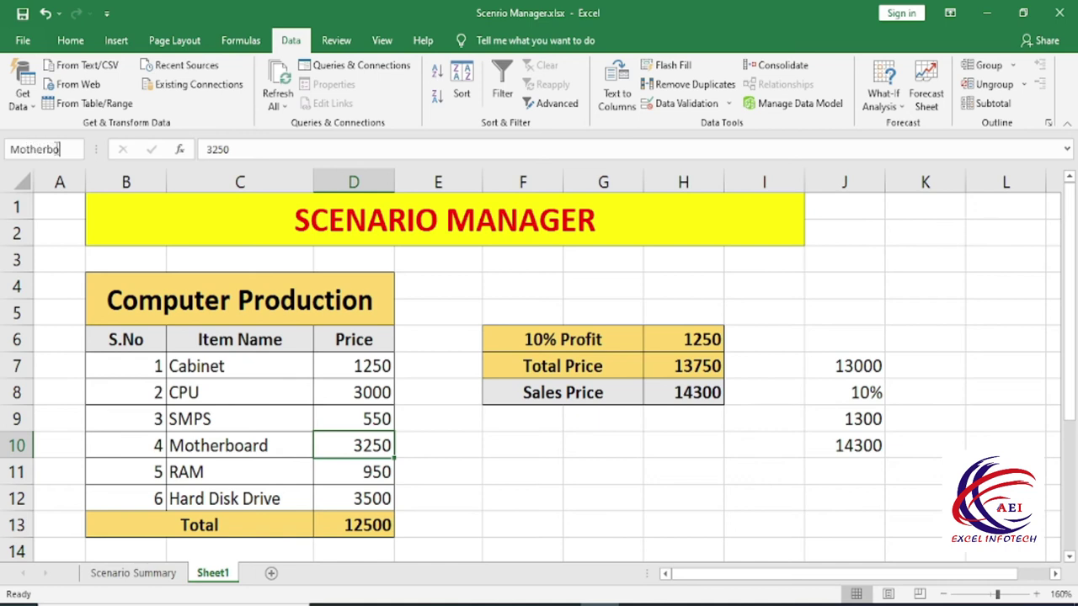
{"action": "type", "text": "ard"}
{"action": "key", "text": "Return"}
{"action": "left_click", "coordinate": [366, 471]}
{"action": "left_click", "coordinate": [47, 149]}
{"action": "type", "text": "R"}
{"action": "key", "text": "Return"}
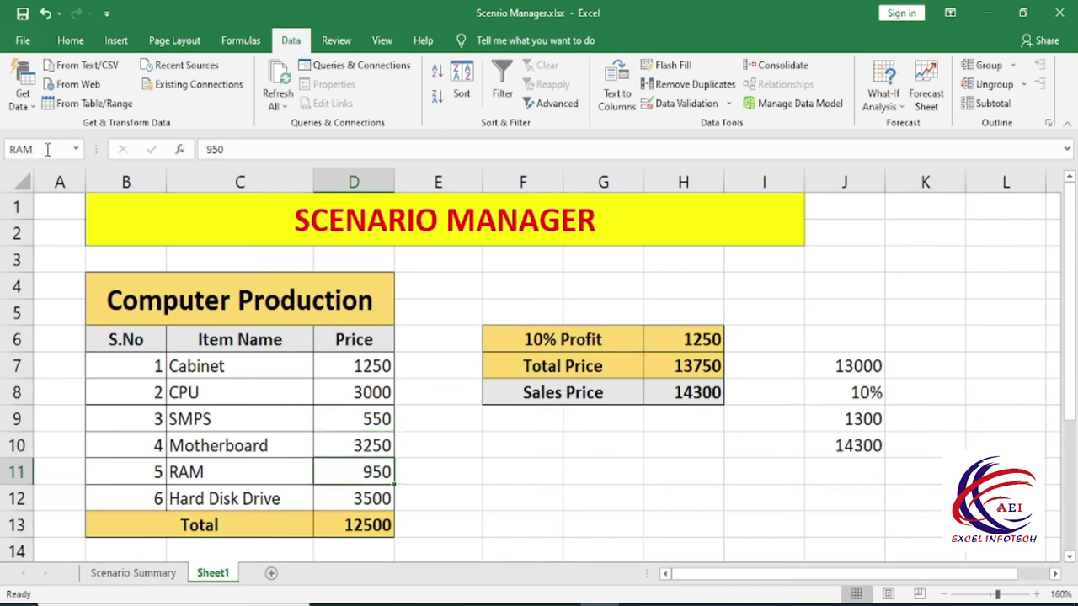
{"action": "left_click", "coordinate": [370, 500]}
{"action": "left_click", "coordinate": [65, 150]}
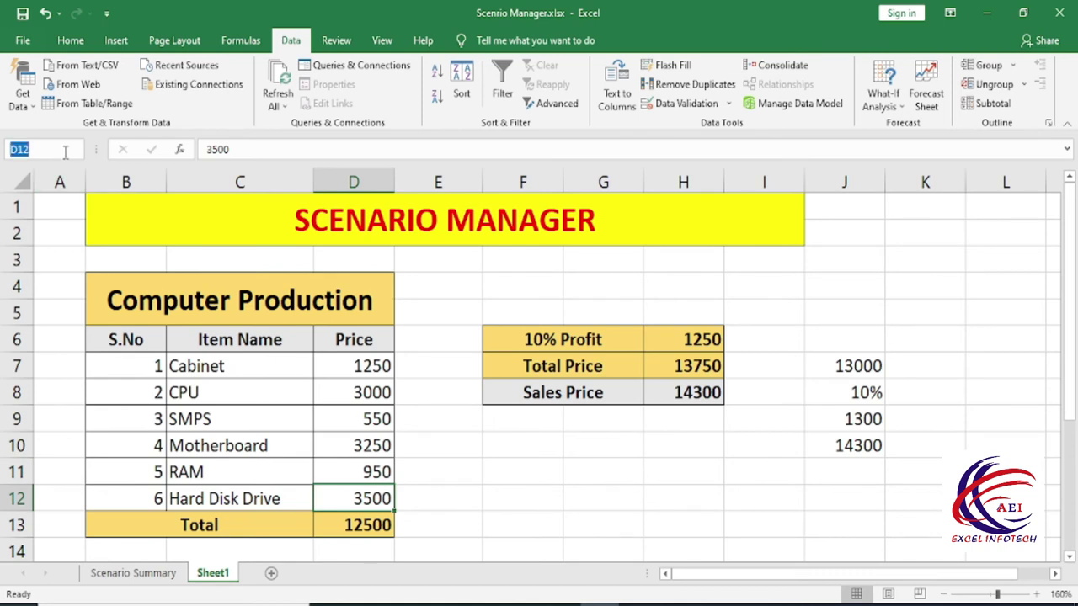
{"action": "type", "text": "HD"}
{"action": "key", "text": "Return"}
With D7:D12 selected, open Scenario Manager and delete the MinPrice and Max Price scenarios
{"action": "left_click_drag", "start_coordinate": [367, 364], "coordinate": [381, 492]}
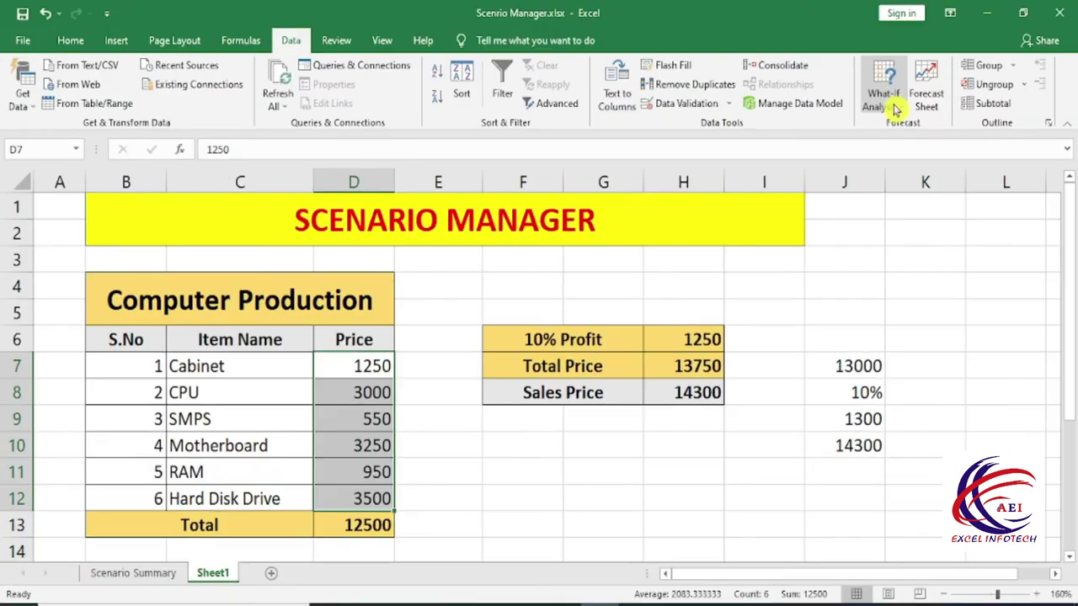
{"action": "left_click", "coordinate": [892, 106]}
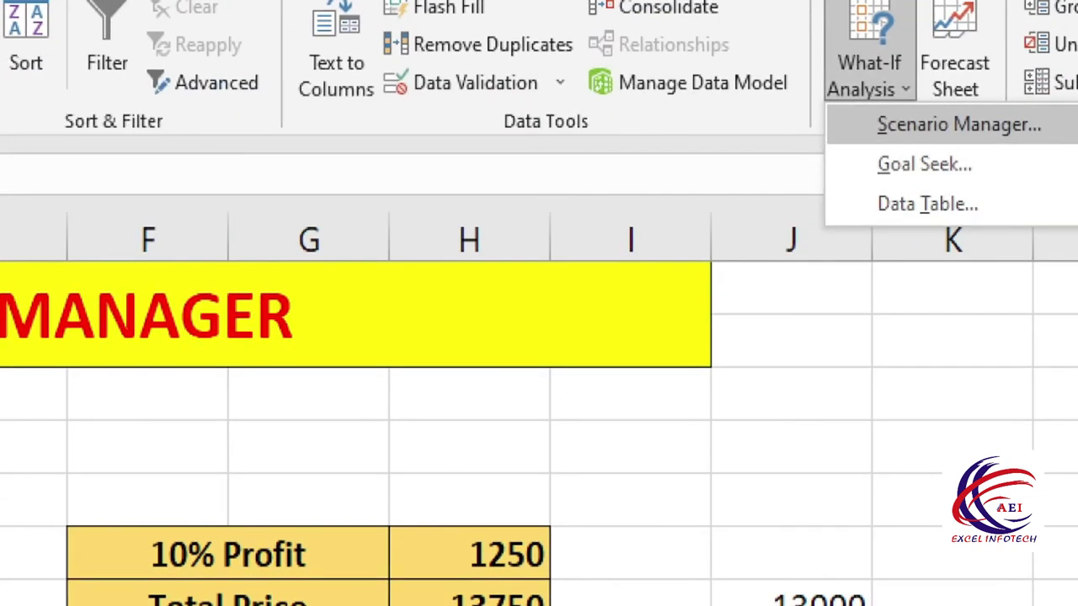
{"action": "left_click", "coordinate": [898, 126]}
{"action": "left_click", "coordinate": [890, 106]}
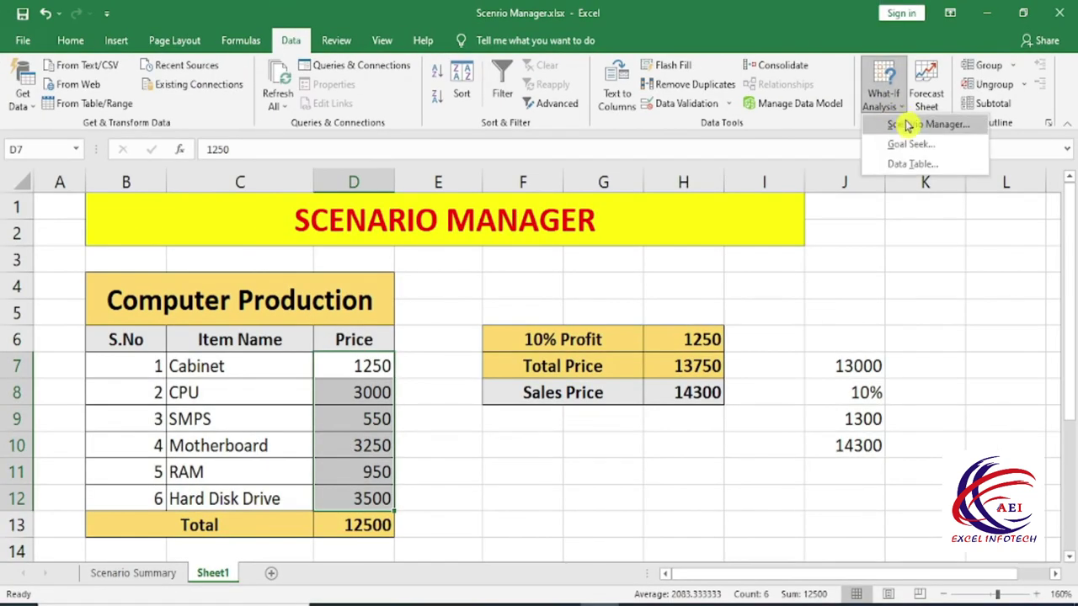
{"action": "left_click", "coordinate": [901, 126]}
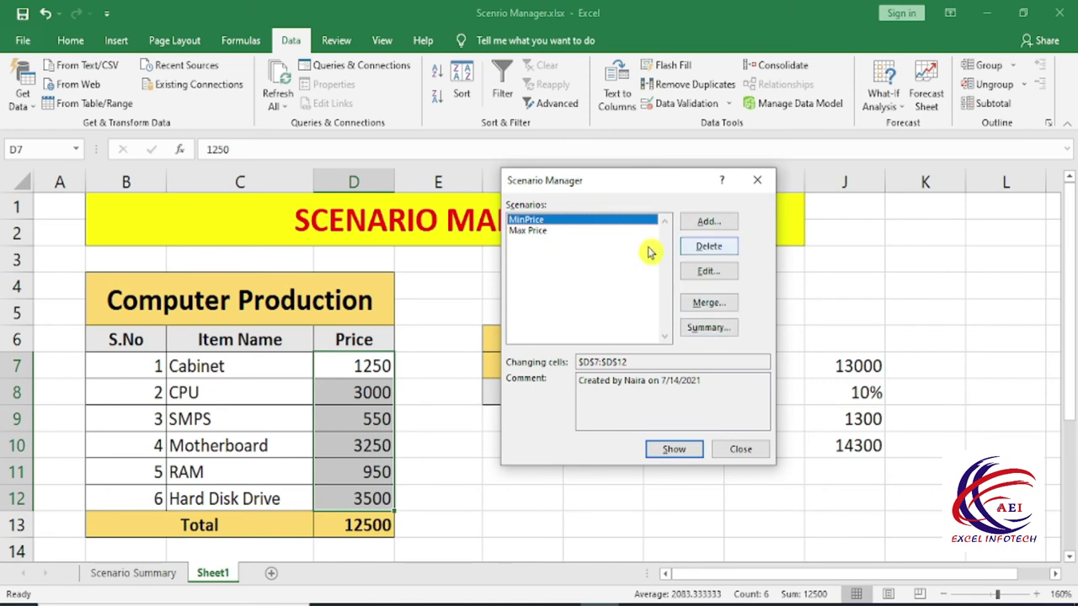
{"action": "left_click", "coordinate": [708, 245]}
{"action": "left_click", "coordinate": [708, 246]}
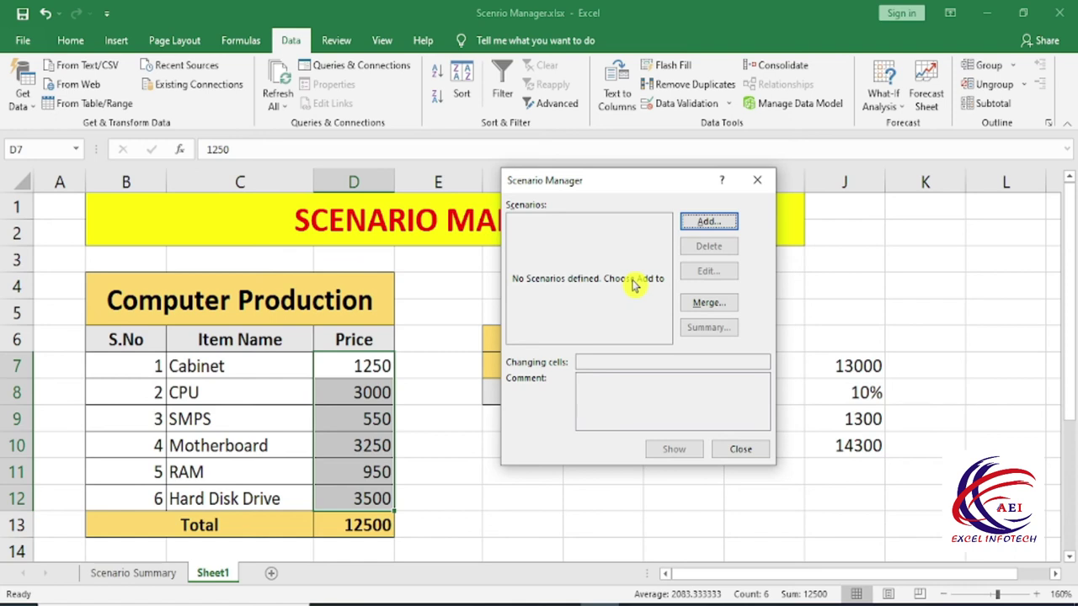
Add a new scenario named MinCost with changing cells D7:D12
{"action": "left_click", "coordinate": [709, 221]}
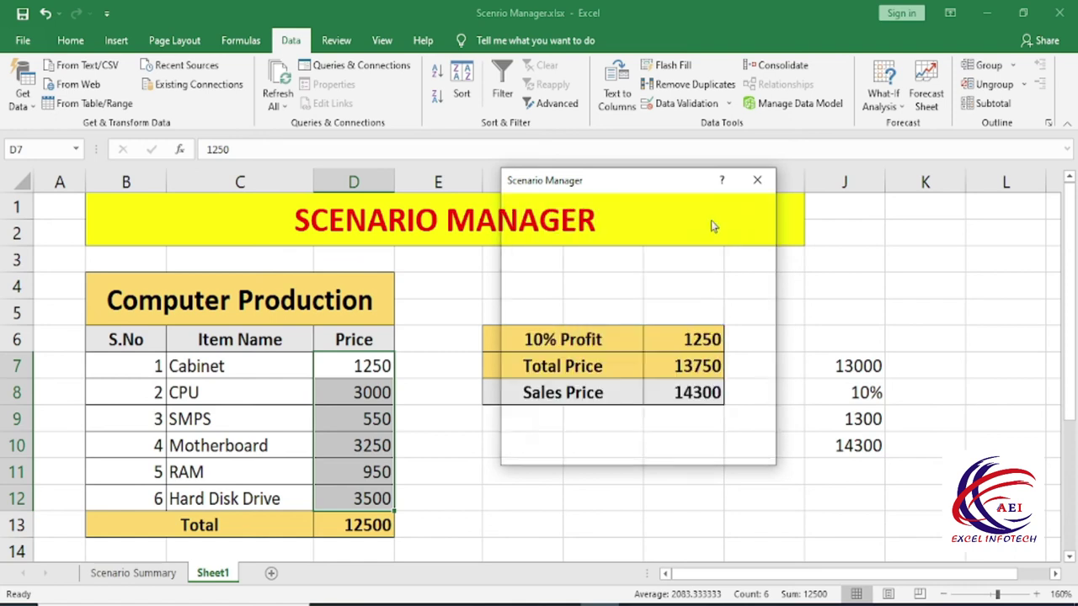
{"action": "type", "text": "MinCost"}
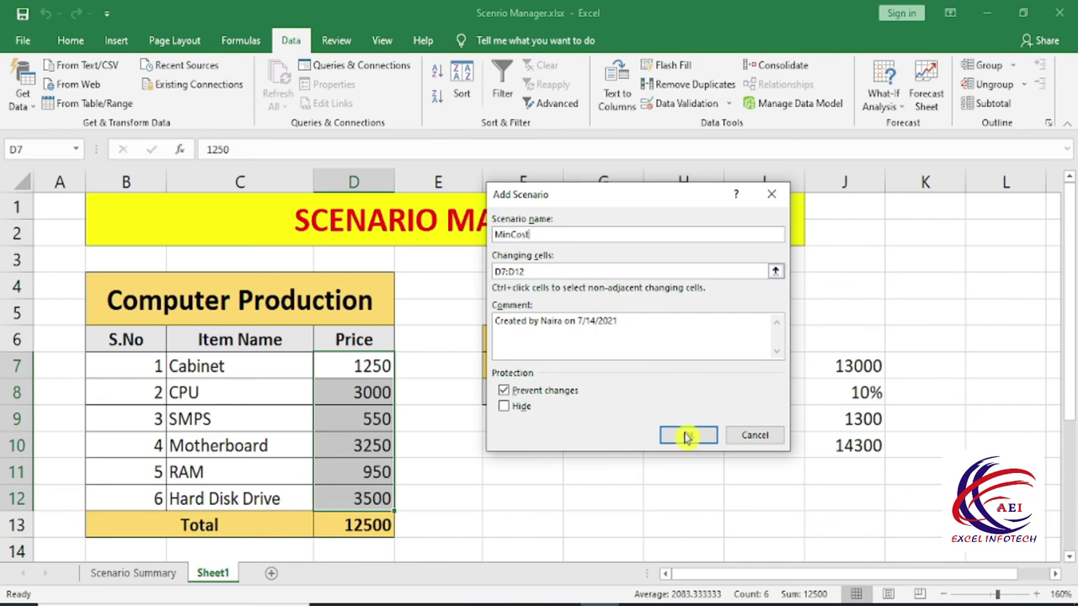
{"action": "left_click", "coordinate": [688, 440]}
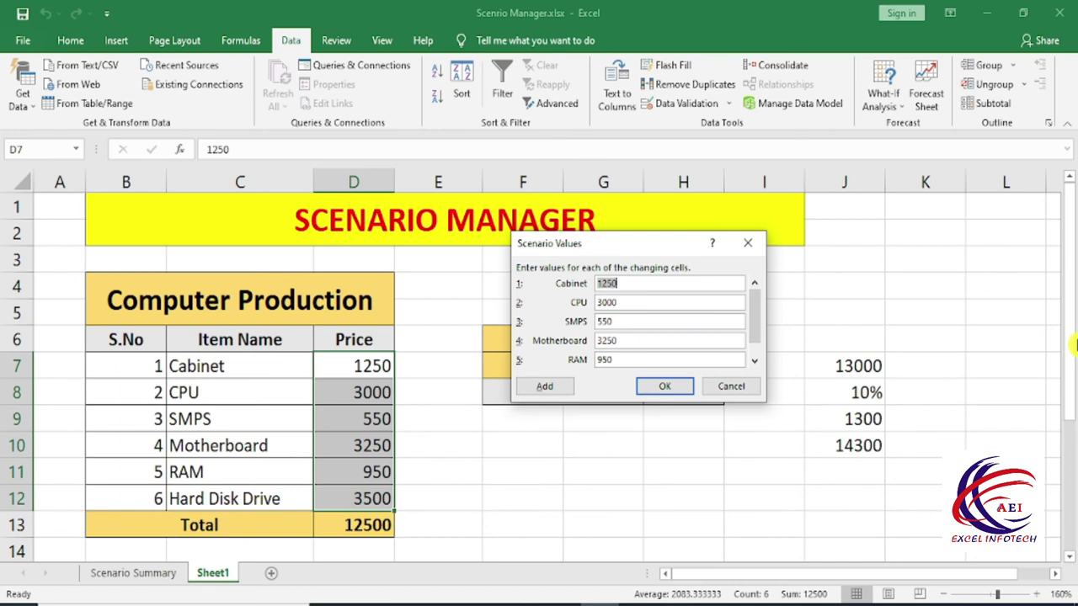
Enter MinCost prices Cabinet 1200, CPU 2800, SMPS 500, Motherboard 3100, RAM 900; name the next scenario MaxCost
{"action": "type", "text": "12"}
{"action": "key", "text": "Tab"}
{"action": "type", "text": "2"}
{"action": "key", "text": "Tab"}
{"action": "type", "text": "500"}
{"action": "key", "text": "Tab"}
{"action": "type", "text": "3"}
{"action": "key", "text": "Tab"}
{"action": "type", "text": "9"}
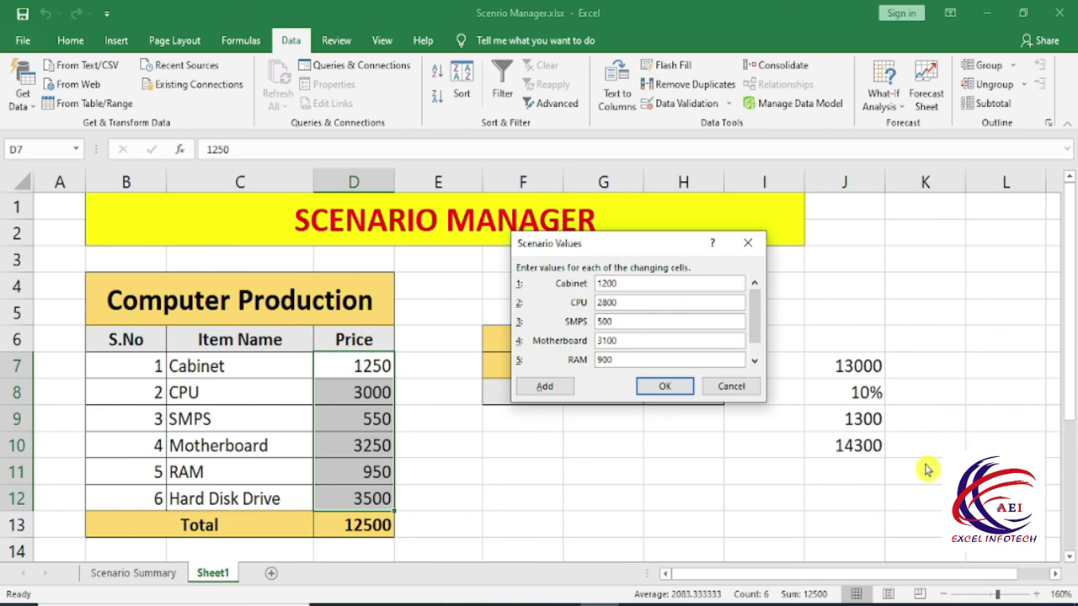
{"action": "left_click", "coordinate": [544, 387]}
{"action": "type", "text": "MaxCost"}
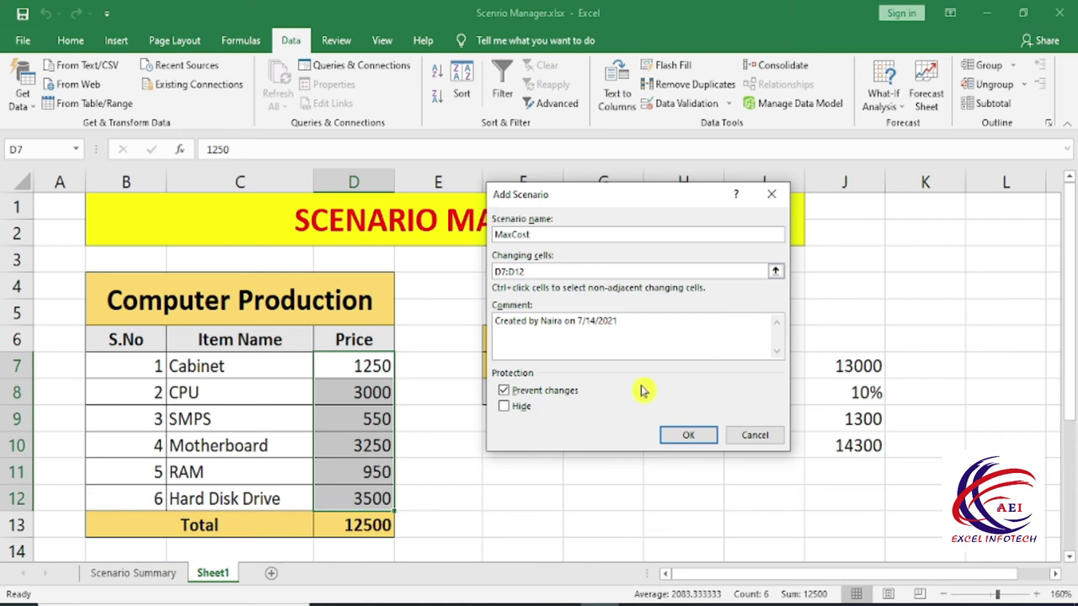
Save MaxCost with prices Cabinet 1300, CPU 3200, SMPS 600, Motherboard 3300, RAM 1050
{"action": "left_click", "coordinate": [688, 435]}
{"action": "type", "text": "1300"}
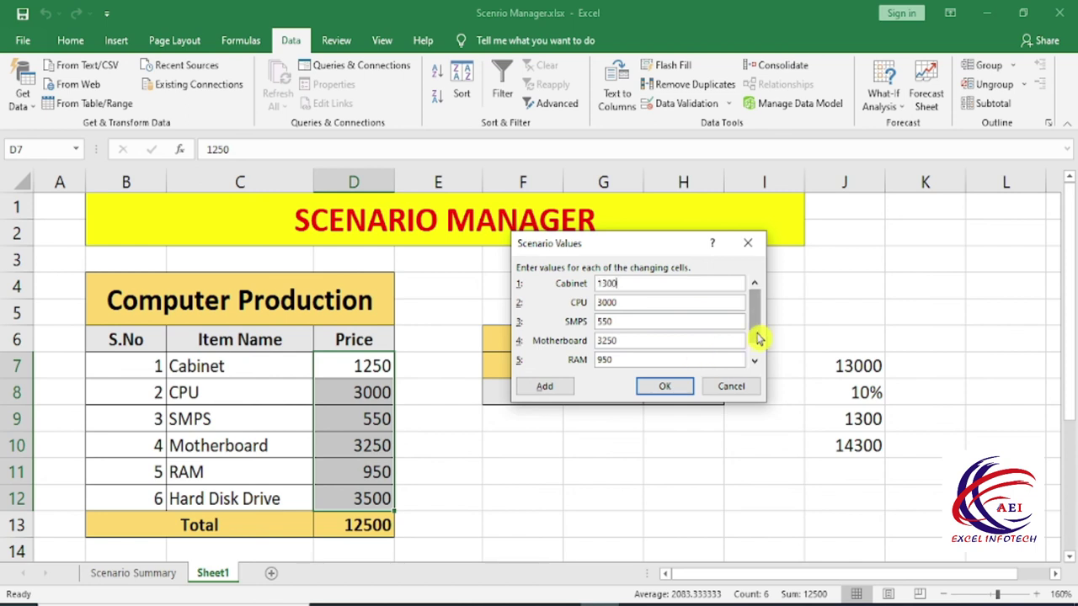
{"action": "key", "text": "Tab"}
{"action": "key", "text": "Tab"}
{"action": "key", "text": "Return"}
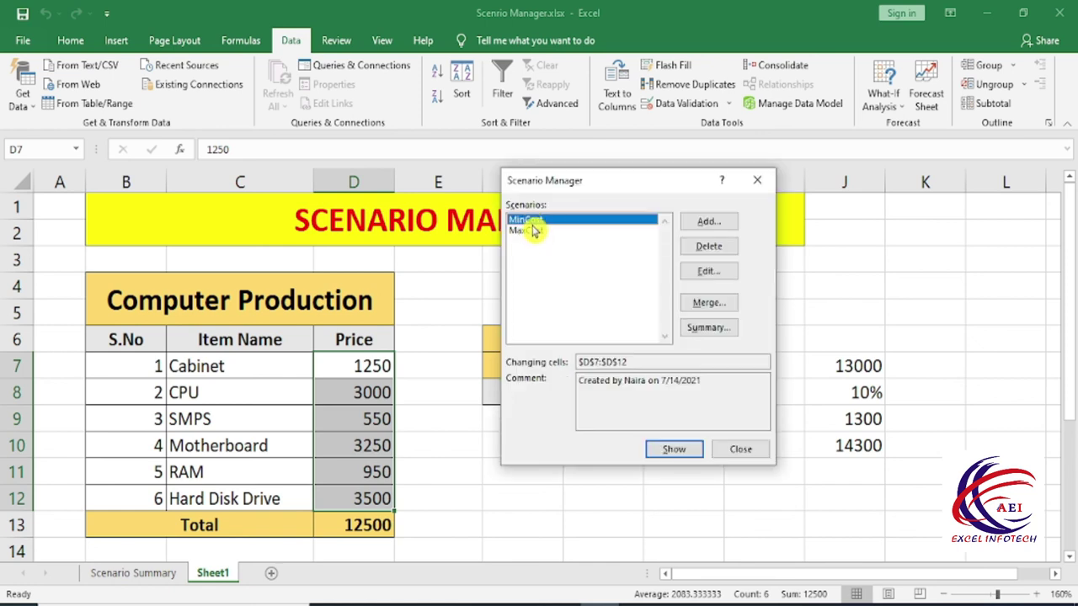
Select MaxCost and generate a scenario summary report using D13 as the result cell
{"action": "left_click", "coordinate": [535, 231]}
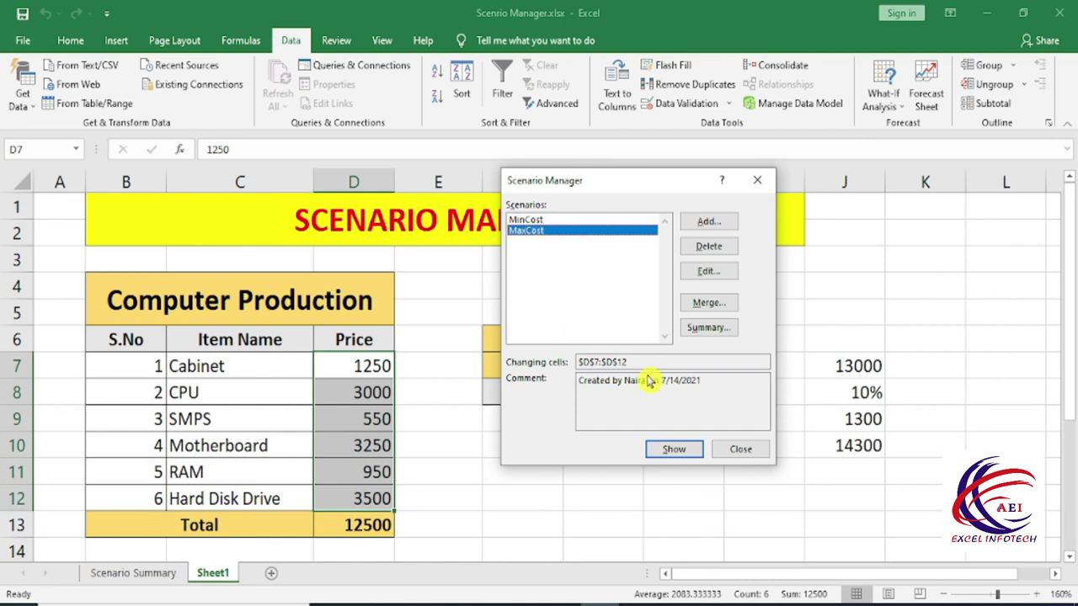
{"action": "left_click", "coordinate": [709, 327]}
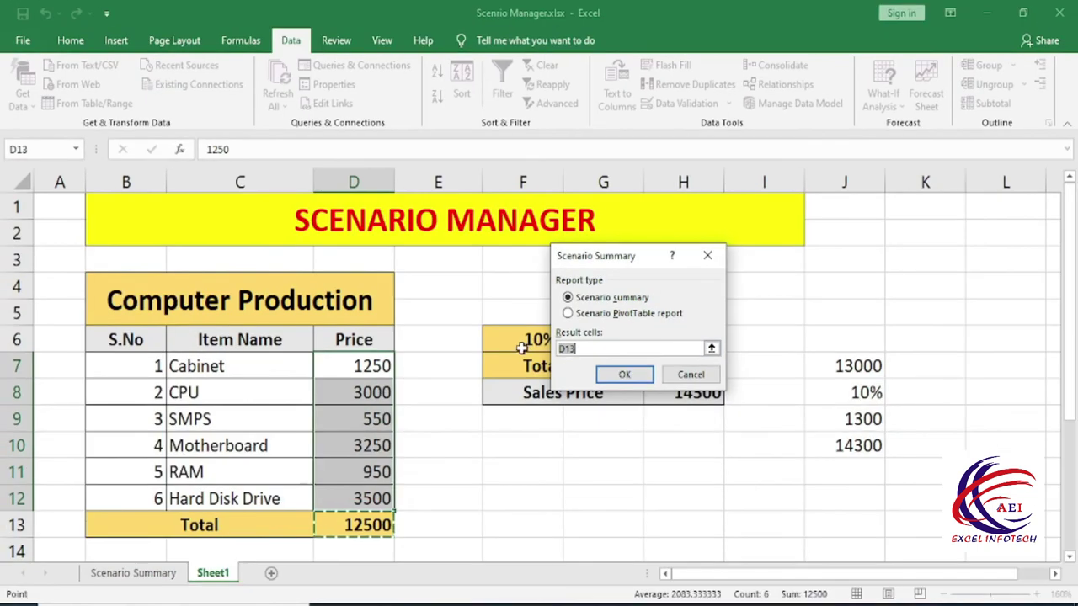
{"action": "left_click", "coordinate": [621, 375]}
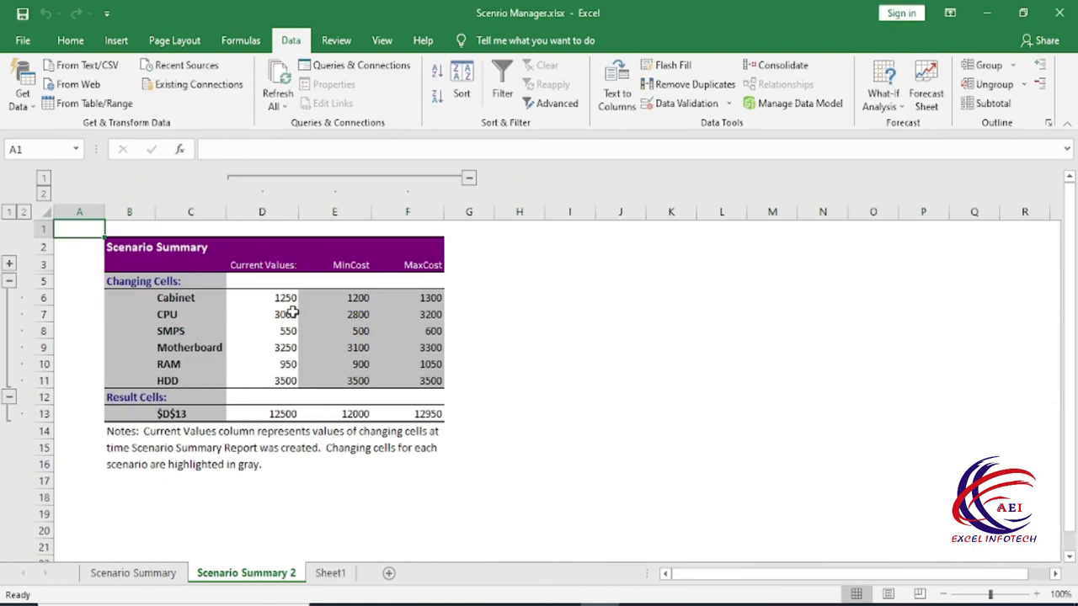
{"action": "left_click_drag", "start_coordinate": [280, 255], "coordinate": [275, 400]}
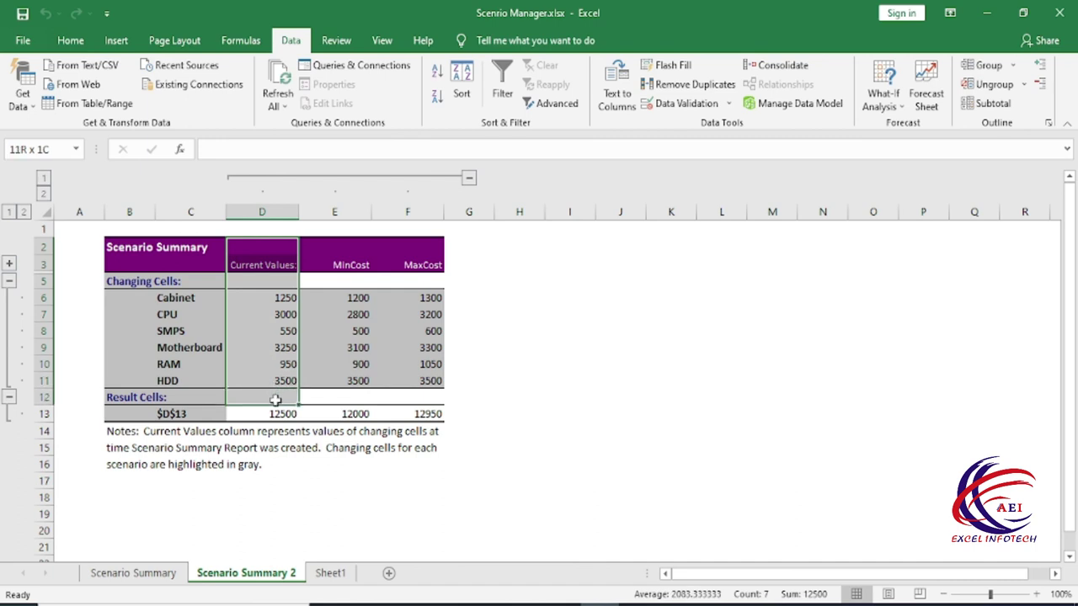
{"action": "left_click", "coordinate": [181, 265]}
{"action": "left_click_drag", "start_coordinate": [183, 271], "coordinate": [182, 380]}
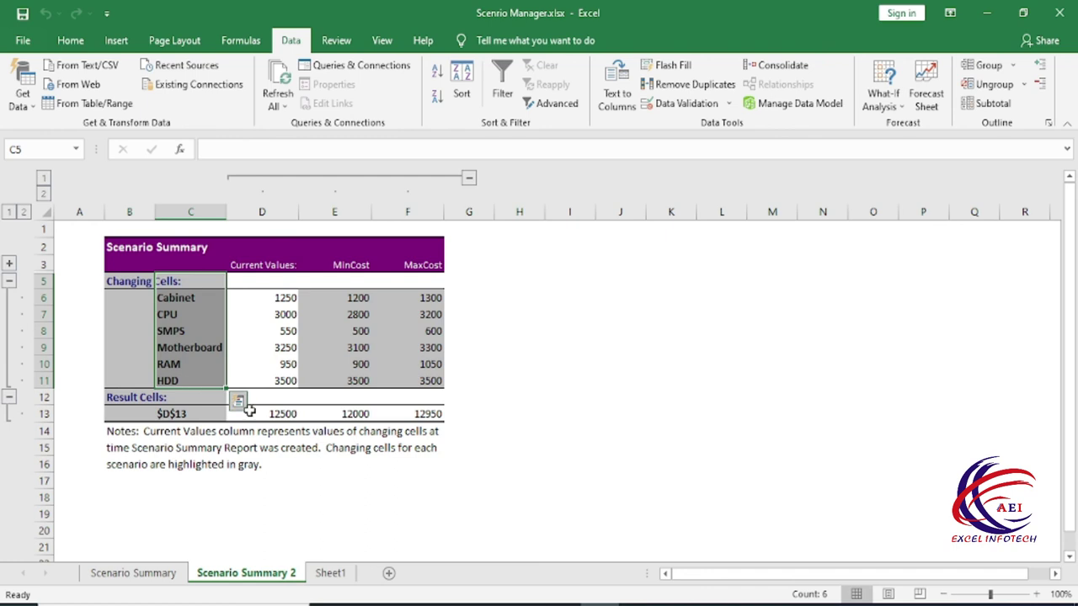
{"action": "key", "text": "ctrl+z"}
{"action": "left_click", "coordinate": [263, 212]}
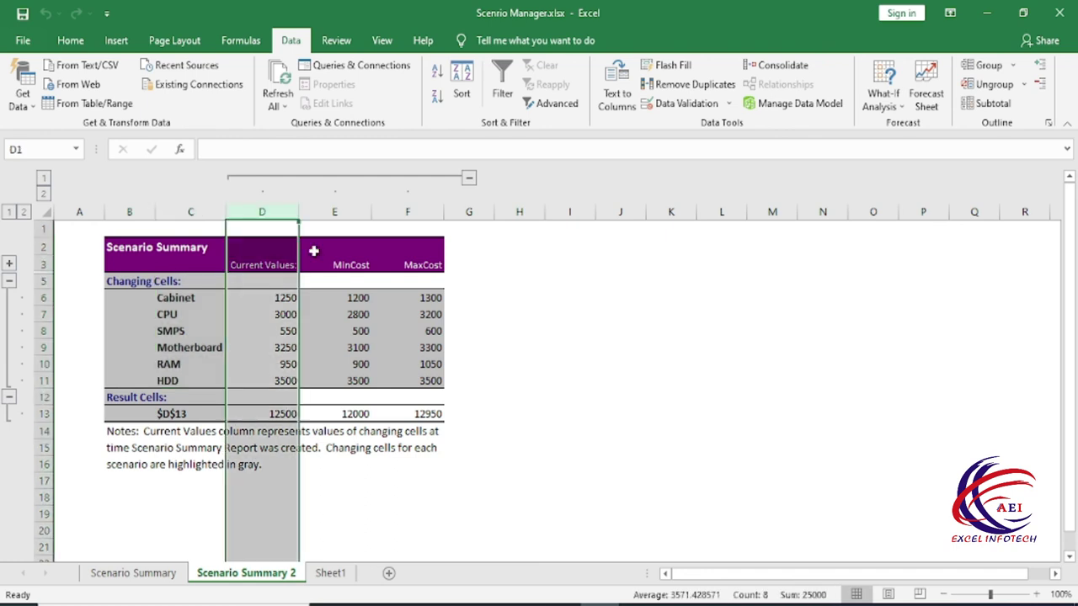
{"action": "left_click", "coordinate": [352, 203]}
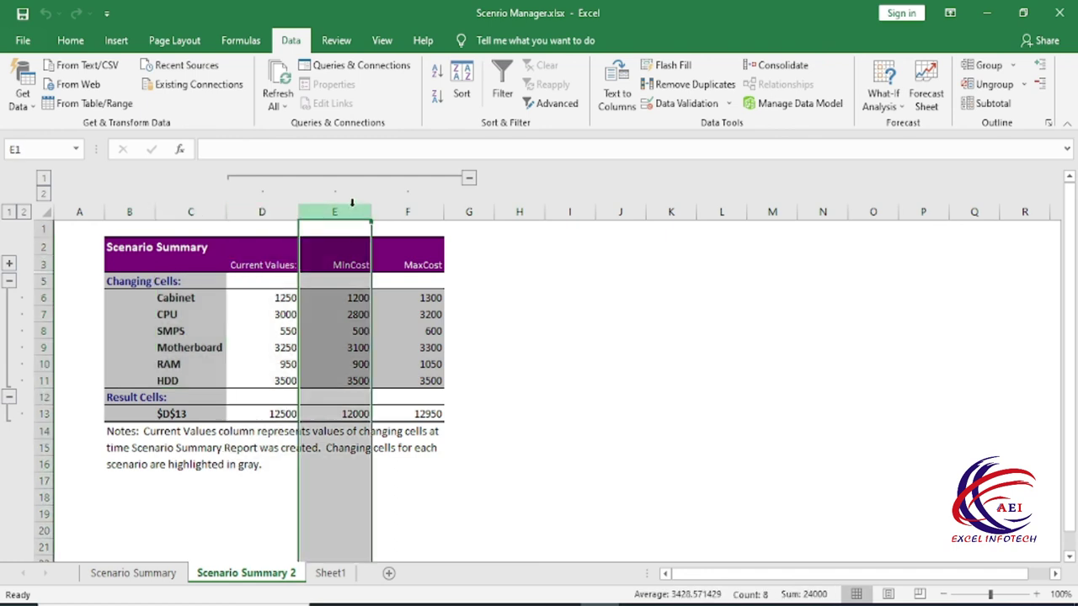
{"action": "left_click", "coordinate": [414, 214]}
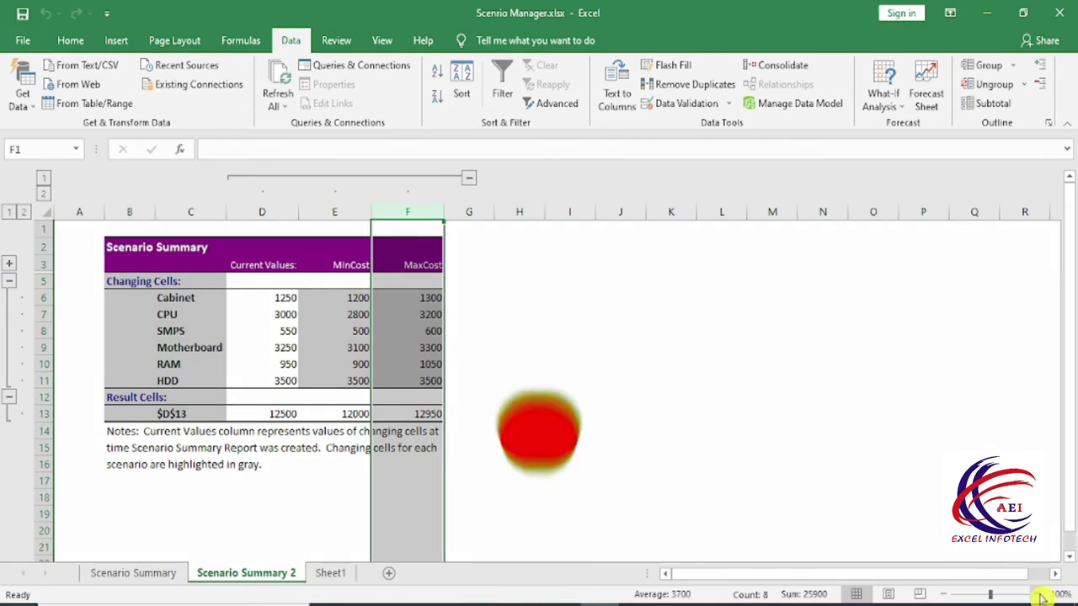
{"action": "left_click", "coordinate": [1044, 595]}
{"action": "left_click", "coordinate": [1044, 594]}
{"action": "left_click", "coordinate": [1044, 595]}
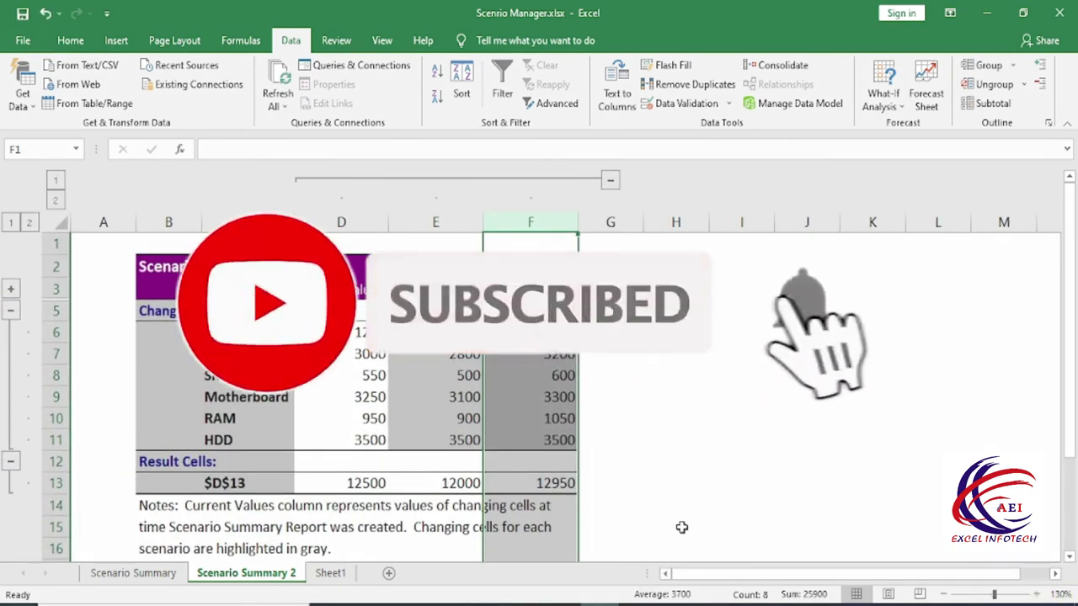
{"action": "left_click", "coordinate": [539, 483]}
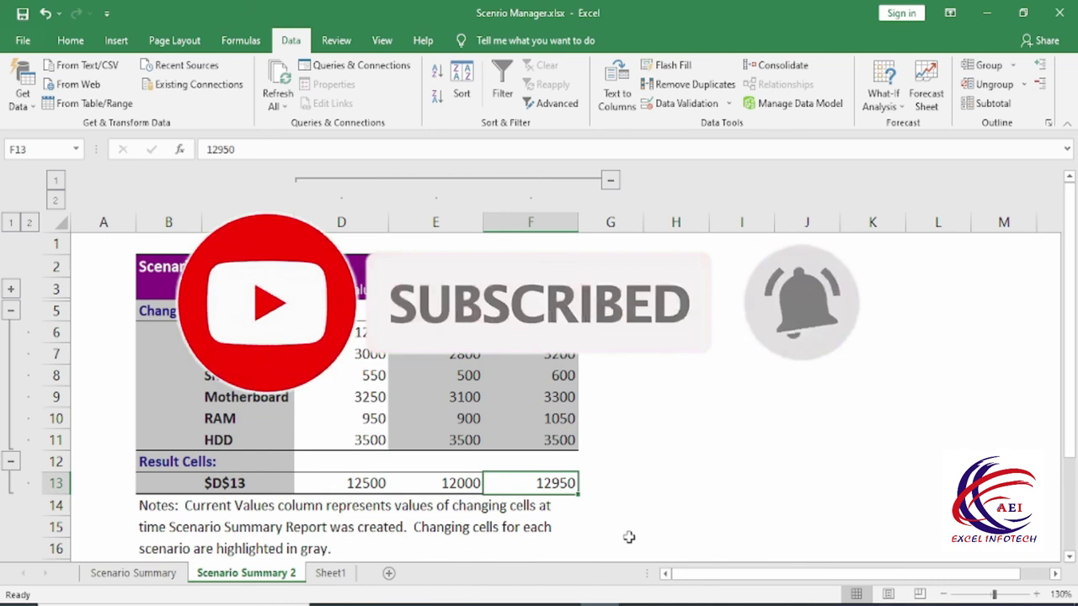